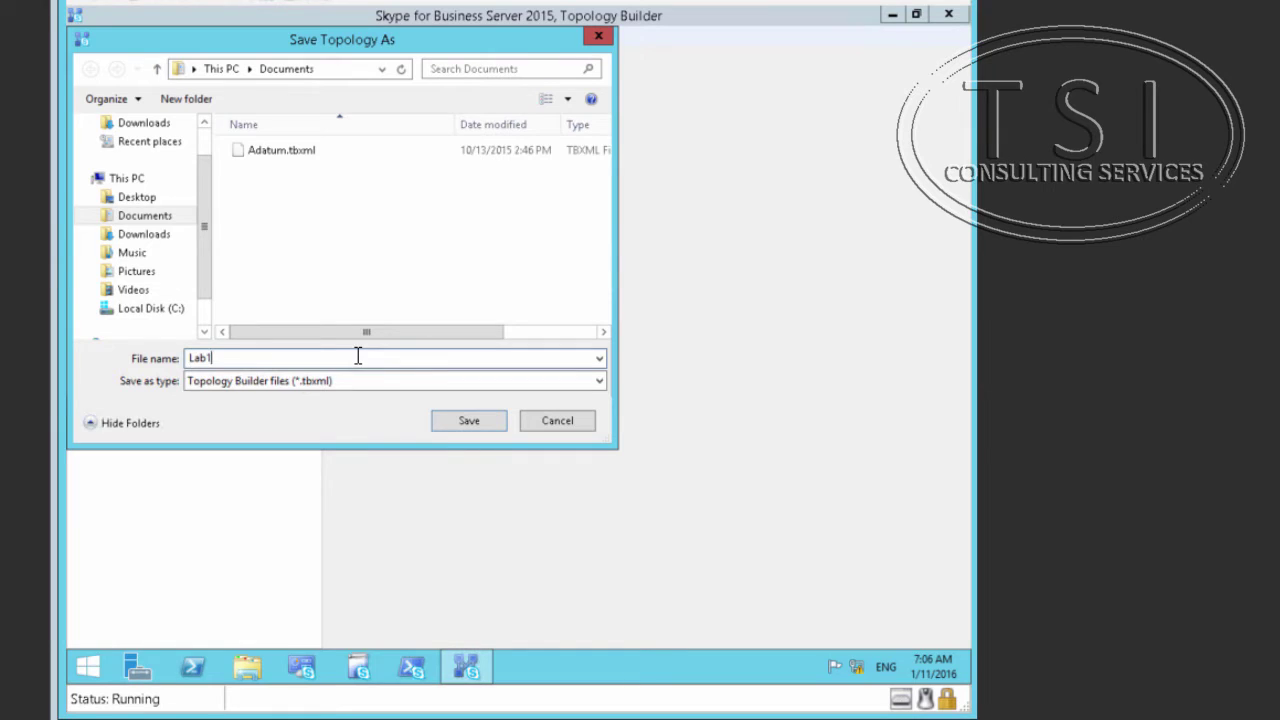
# Save the topology as Lab1 in Documents and consult the lab task about updating it for the New York site.
pyautogui.click(460, 421)
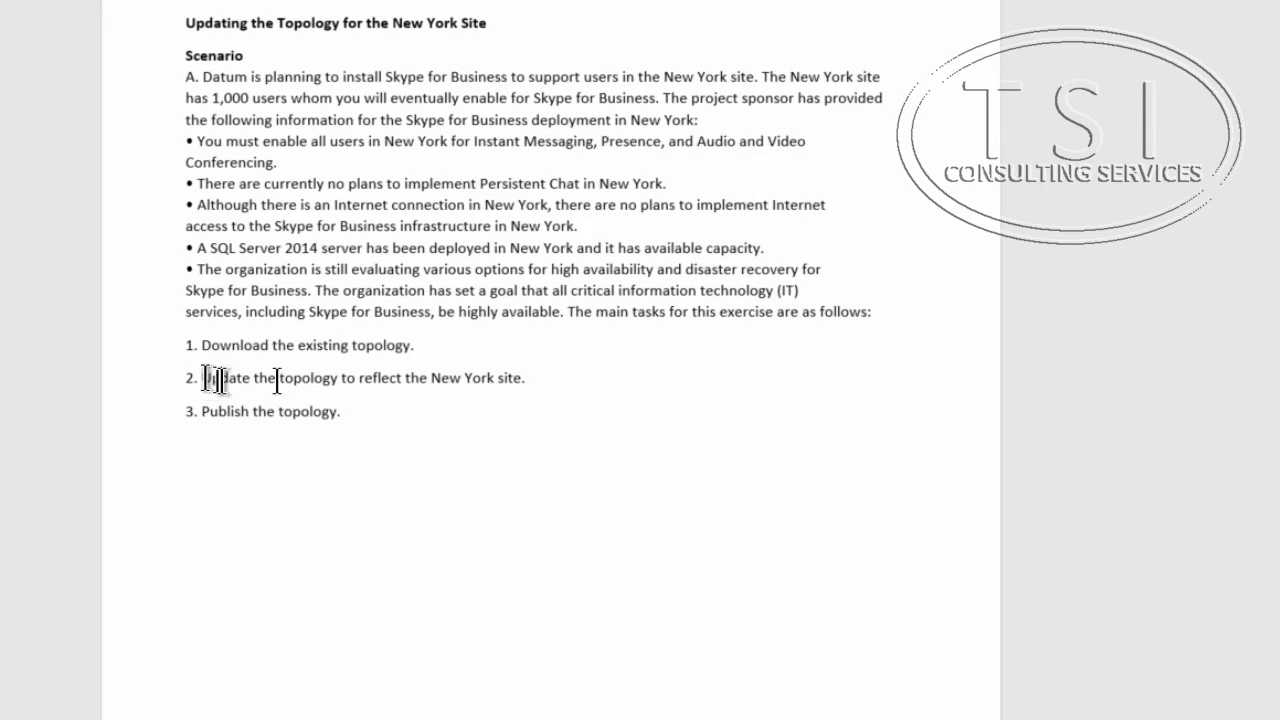
pyautogui.moveTo(212, 379); pyautogui.dragTo(534, 376)
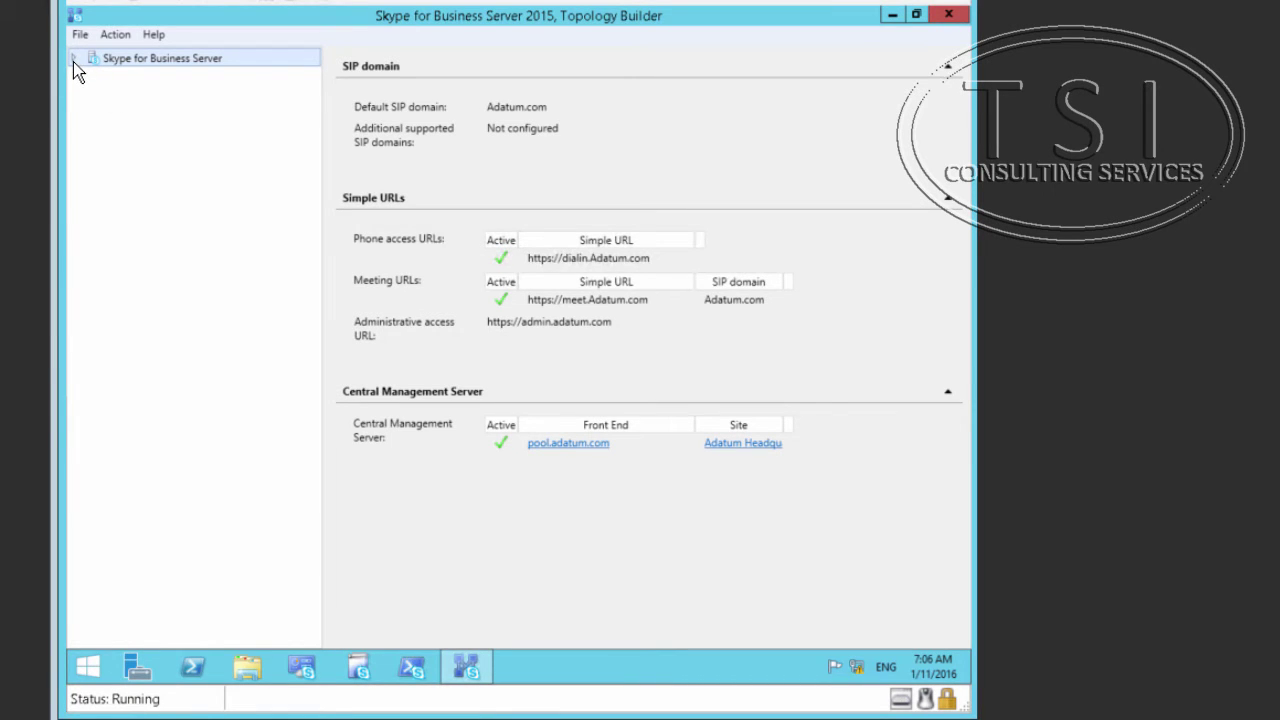
# Define a new central site named New York with city New York, continuing into the New Front End wizard on completion.
pyautogui.click(74, 59)
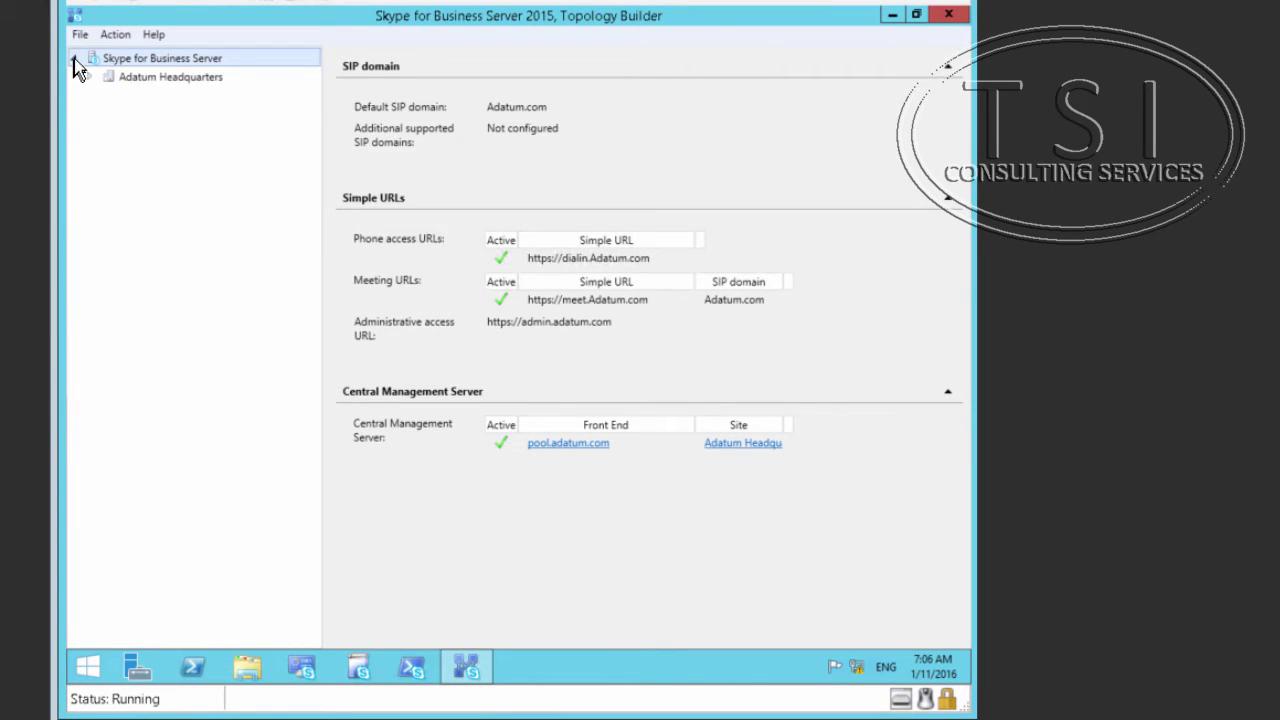
pyautogui.rightClick(140, 66)
pyautogui.click(211, 75)
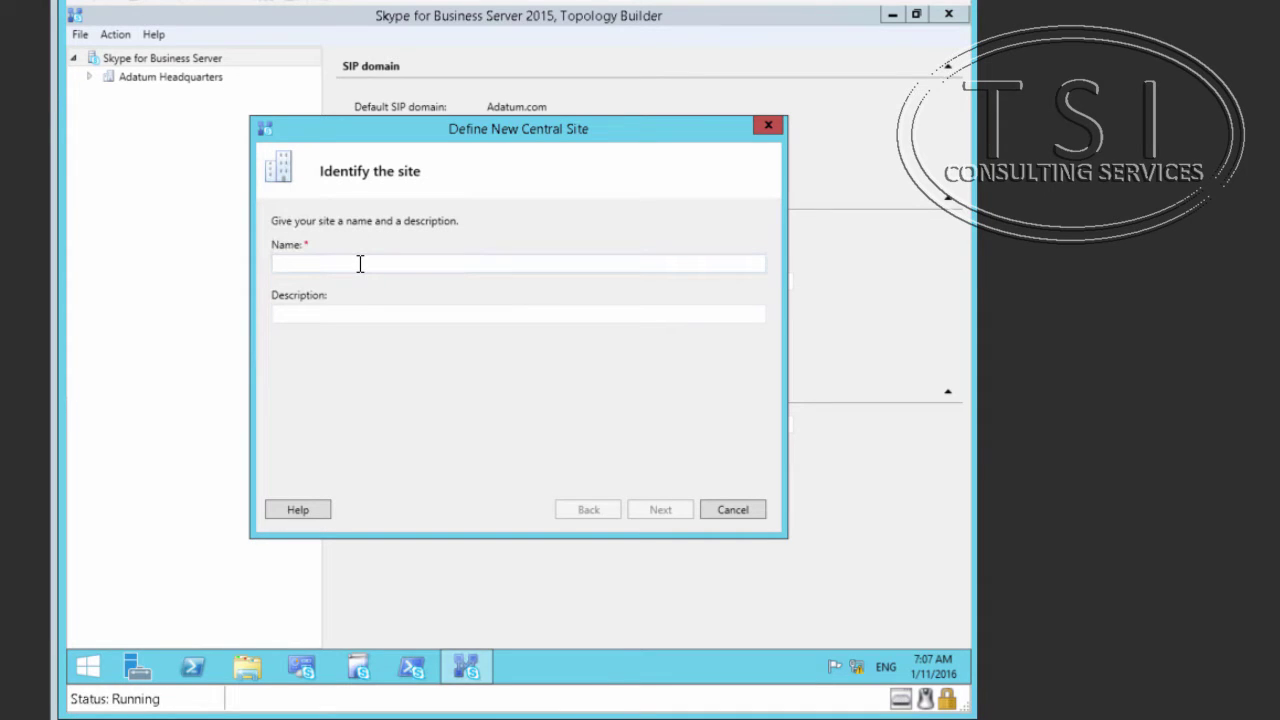
pyautogui.write('New')
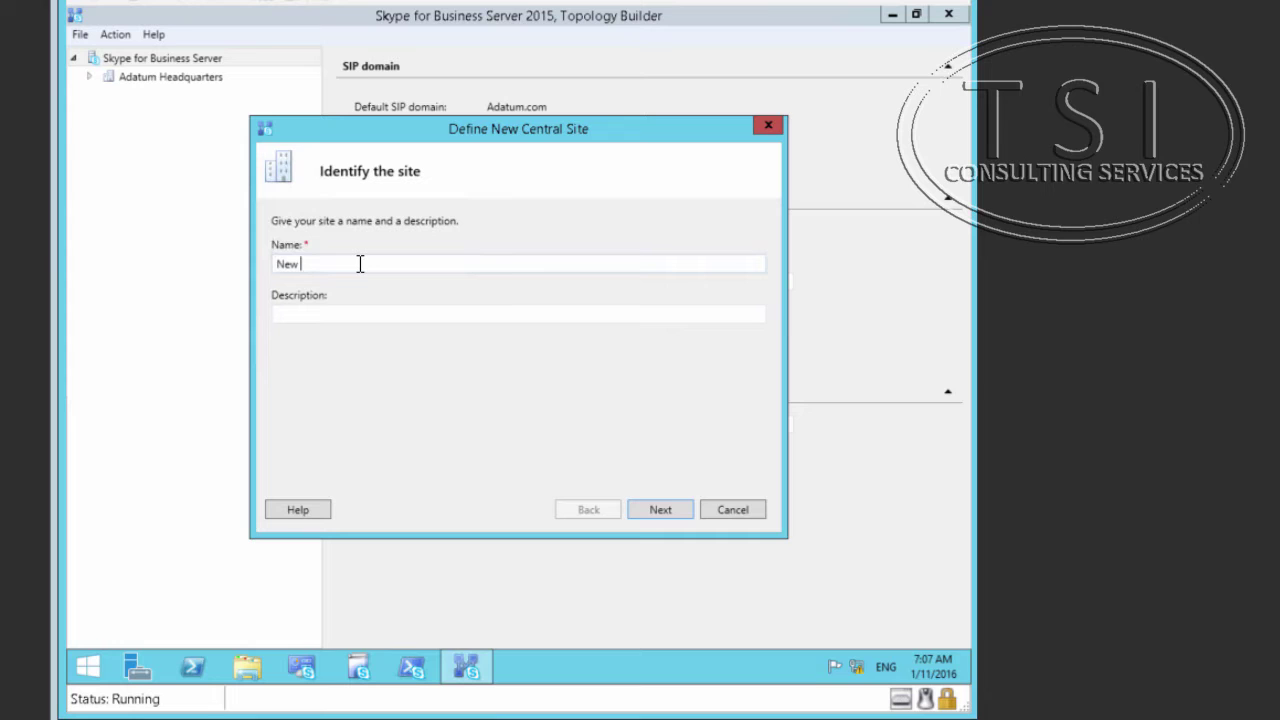
pyautogui.write(' York')
pyautogui.click(657, 509)
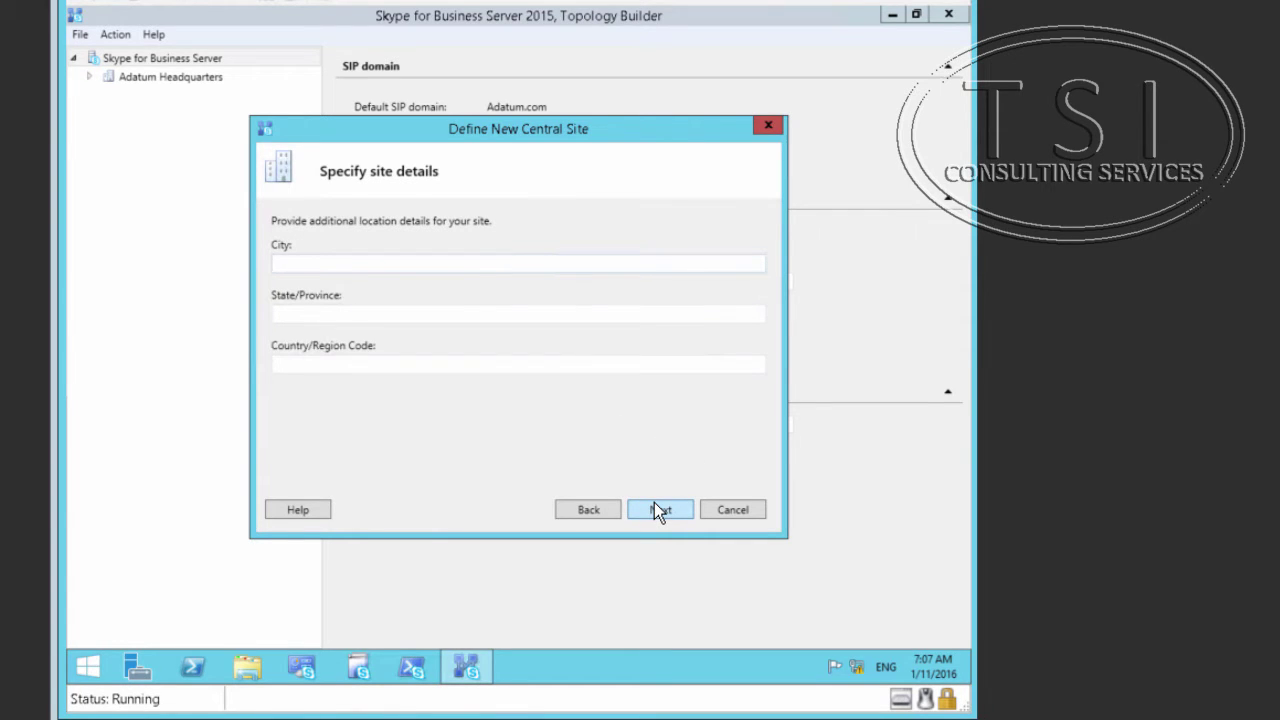
pyautogui.write('New York')
pyautogui.click(674, 521)
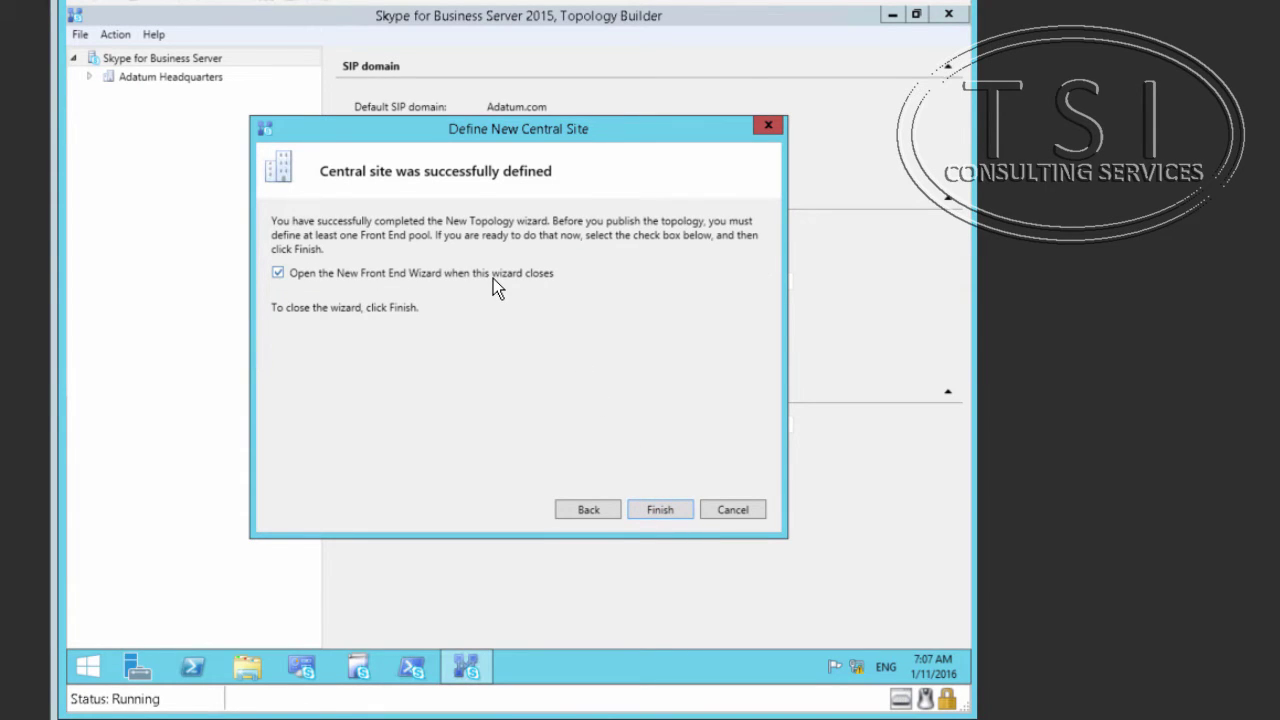
pyautogui.click(660, 511)
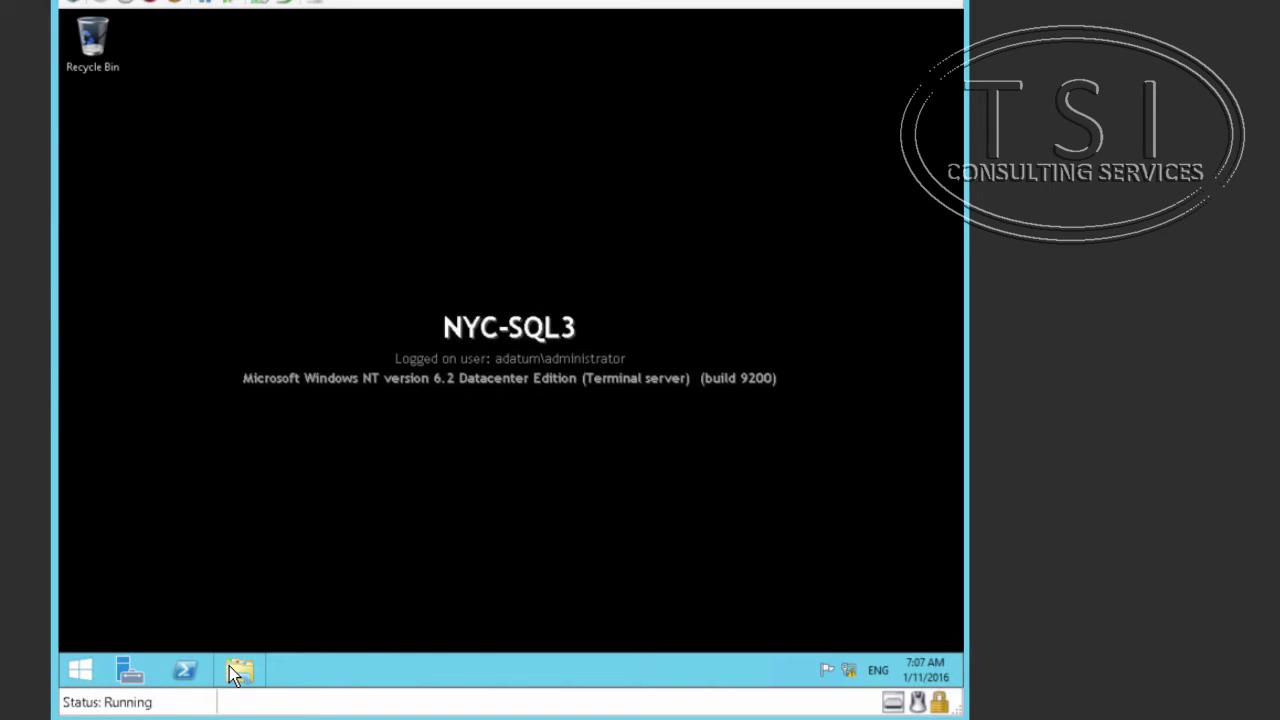
# On the NYC-SQL3 server, create a folder named SkypeShare on the C: drive using File Explorer.
pyautogui.click(238, 670)
pyautogui.click(240, 398)
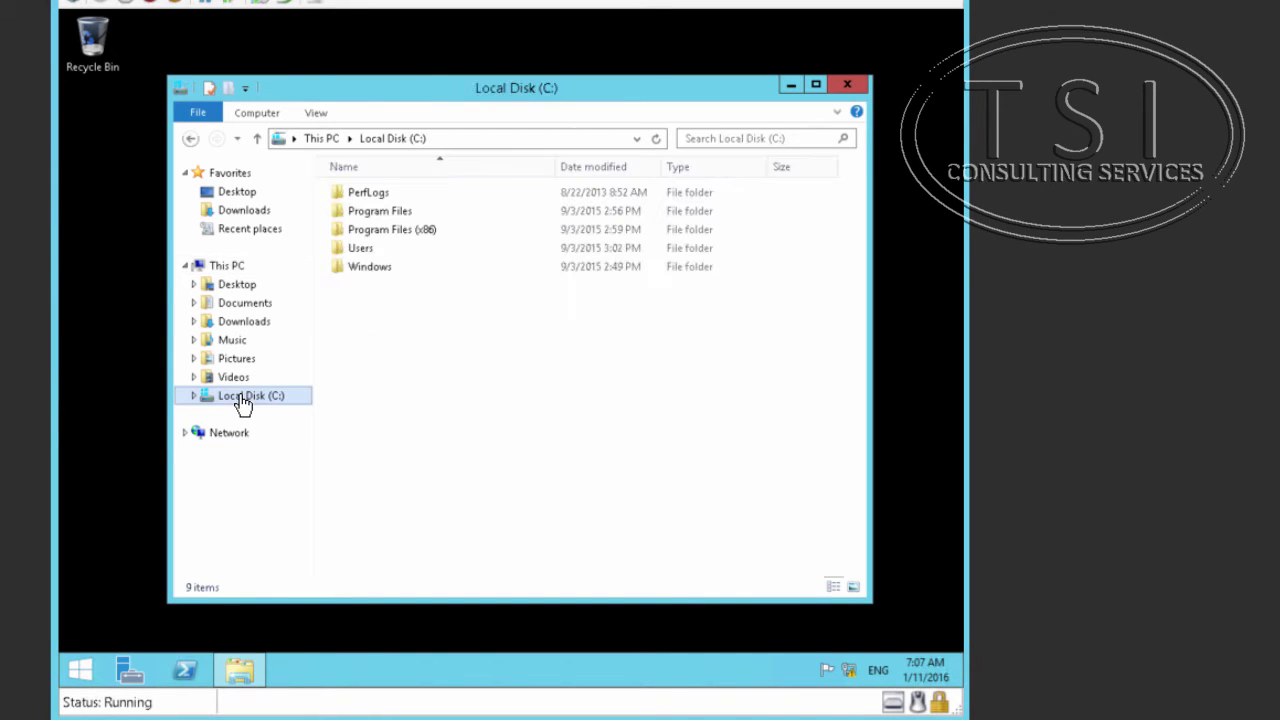
pyautogui.rightClick(242, 400)
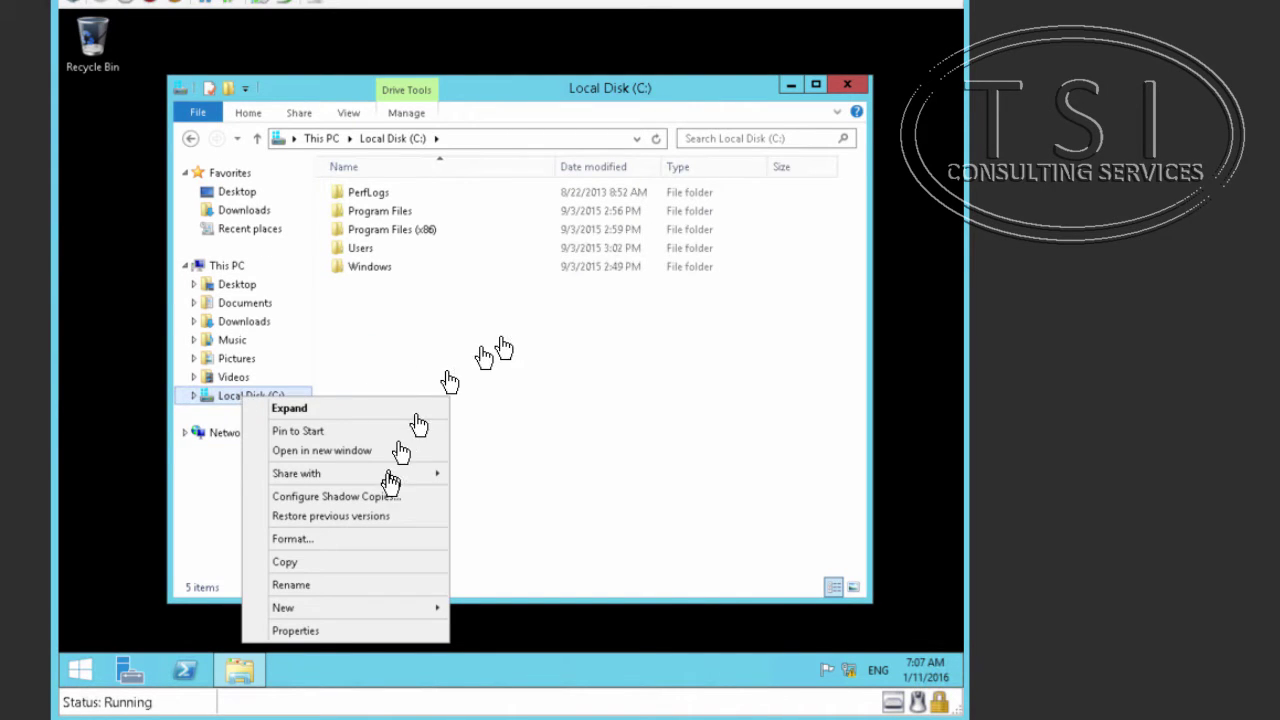
pyautogui.moveTo(423, 608)
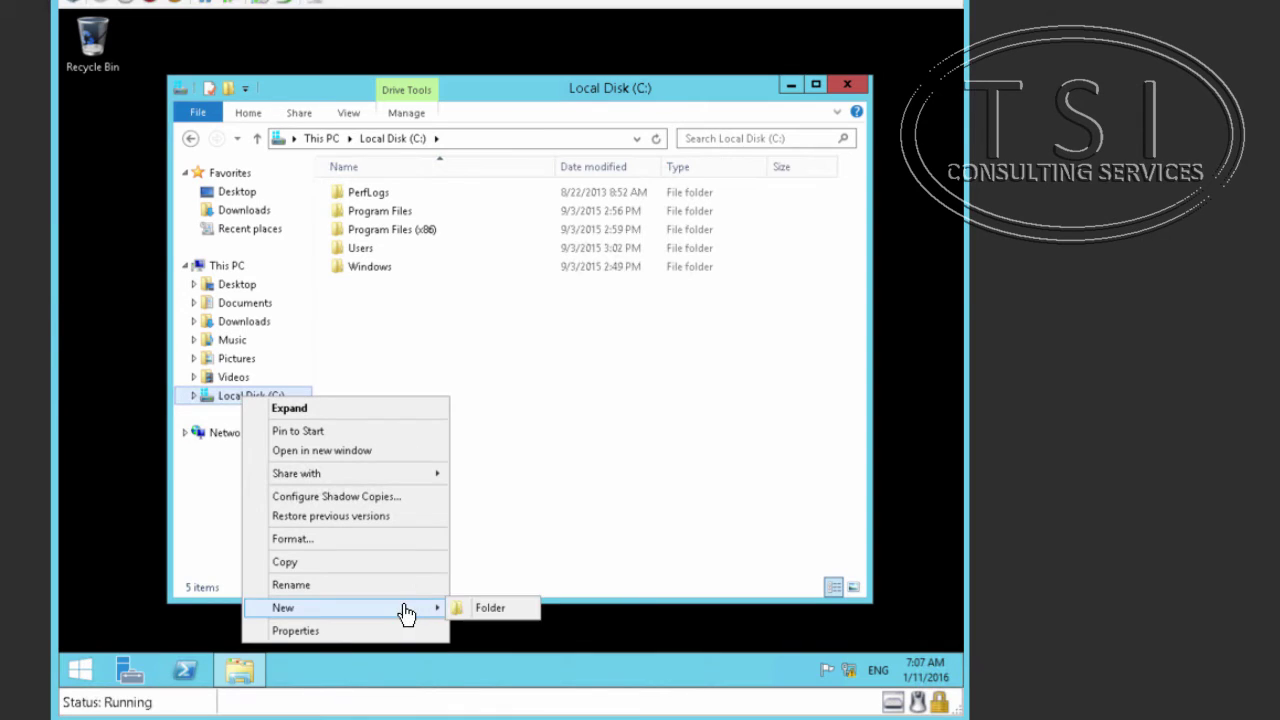
pyautogui.click(466, 607)
pyautogui.write('Sky')
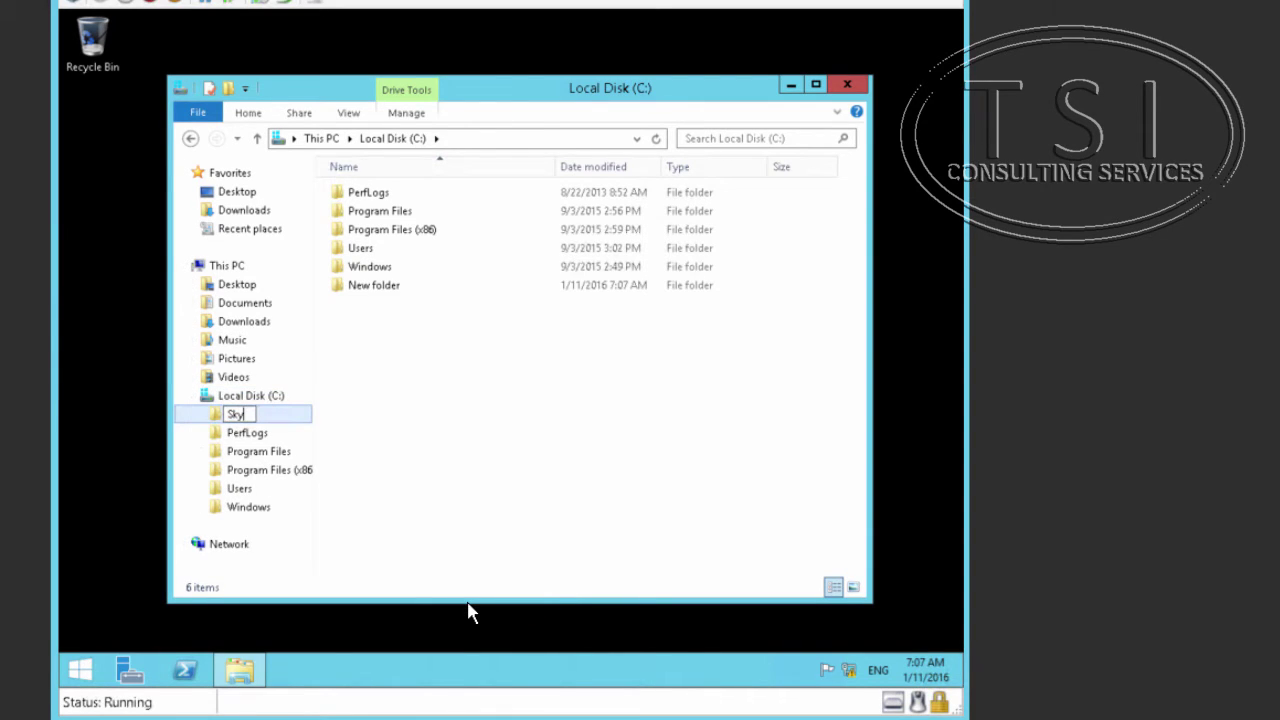
pyautogui.write('peShare')
pyautogui.press('Return')
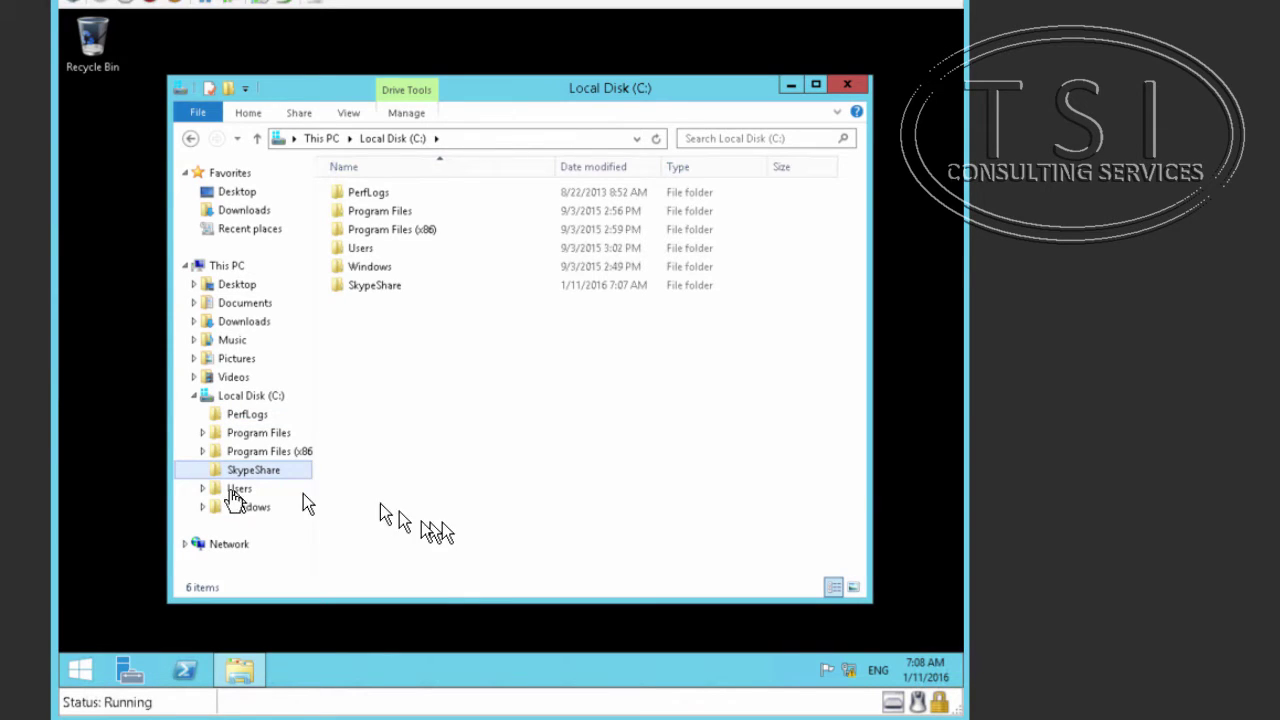
# Share the SkypeShare folder on the network, keeping the existing Administrator and Administrators permissions.
pyautogui.rightClick(236, 472)
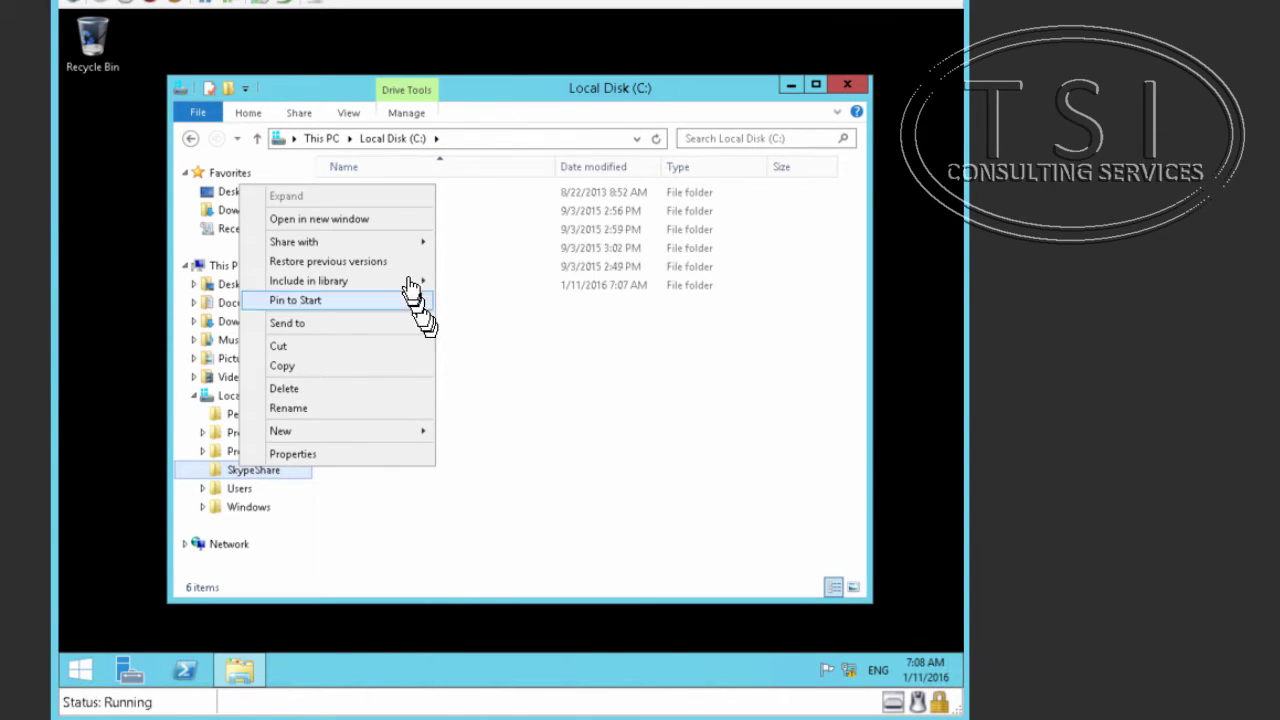
pyautogui.moveTo(415, 252)
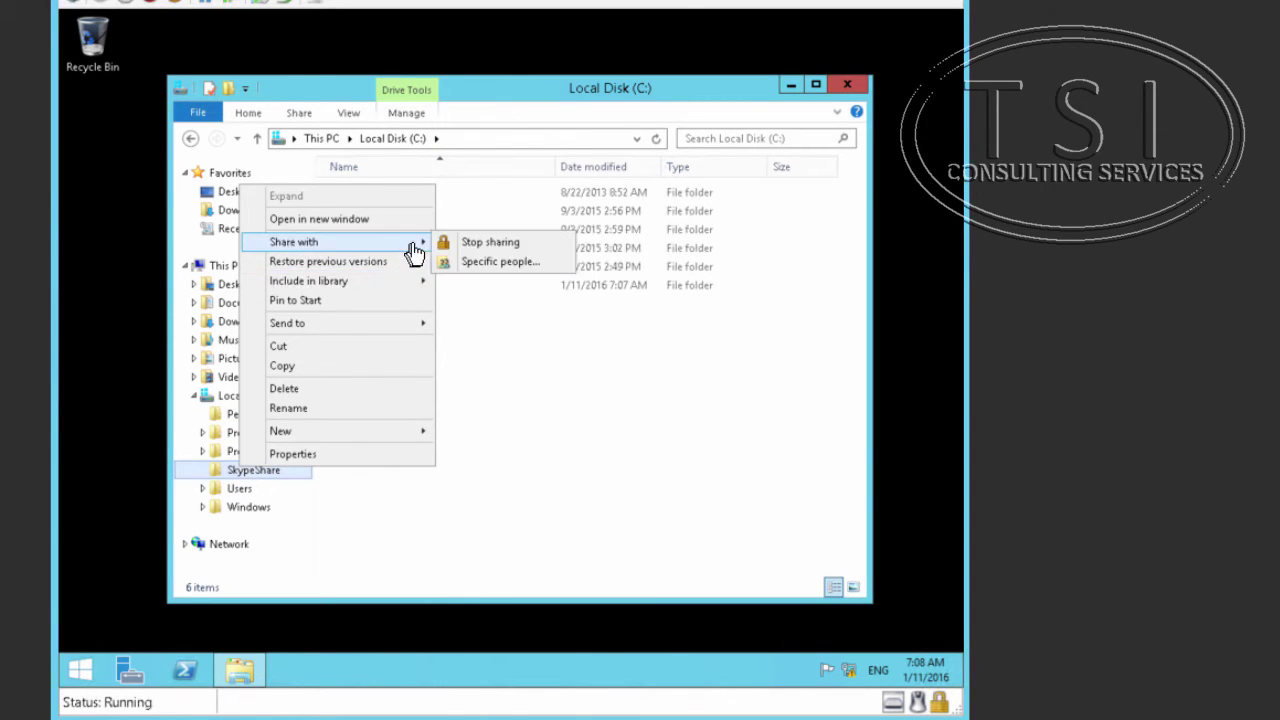
pyautogui.click(476, 262)
pyautogui.click(334, 338)
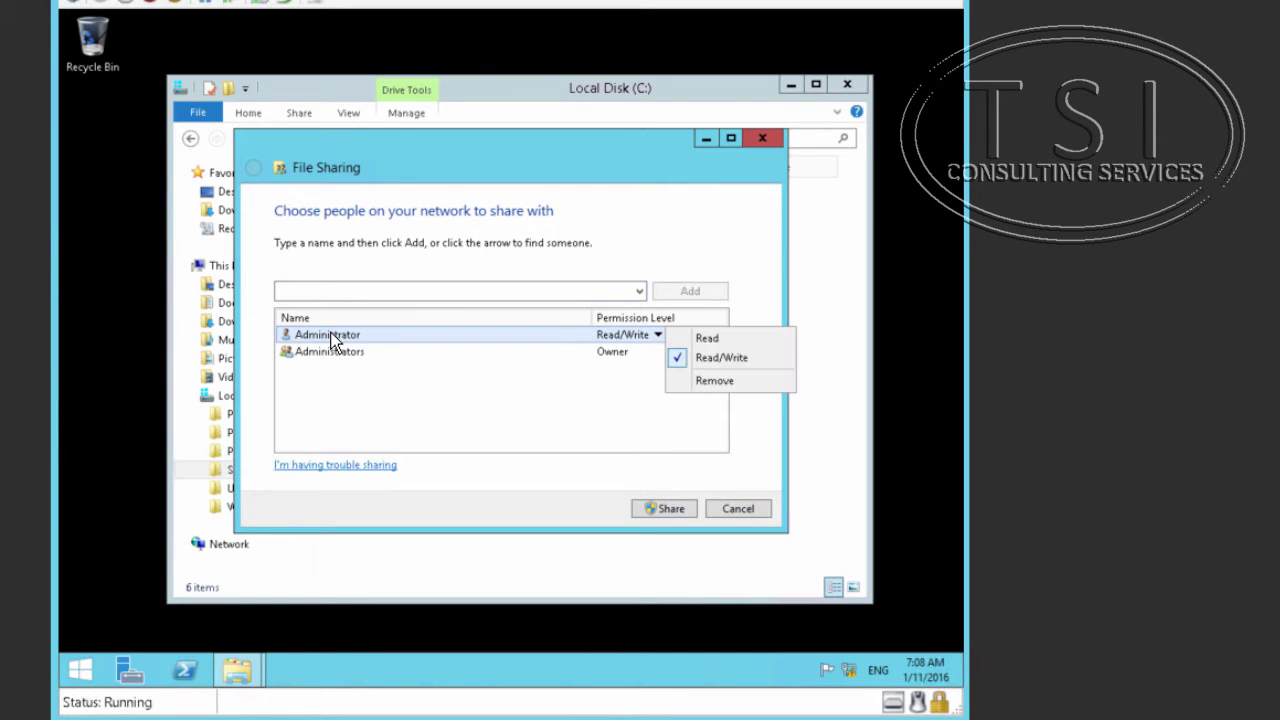
pyautogui.click(336, 353)
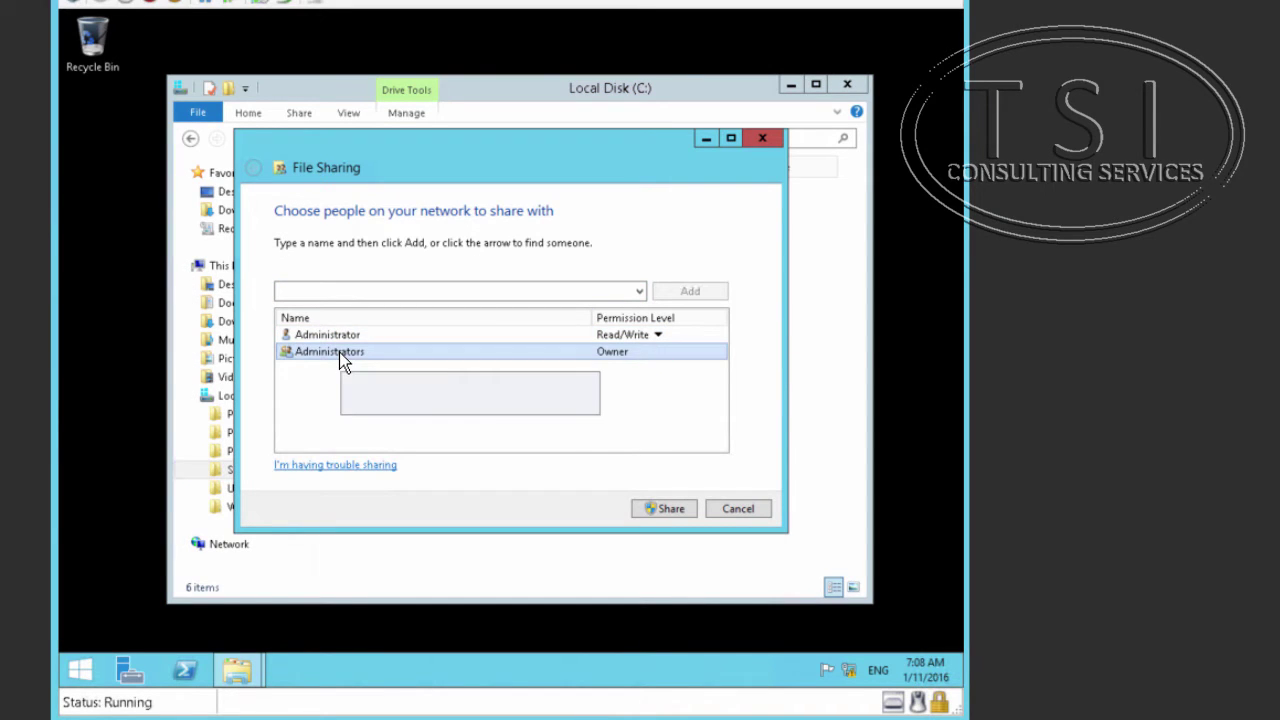
pyautogui.click(671, 508)
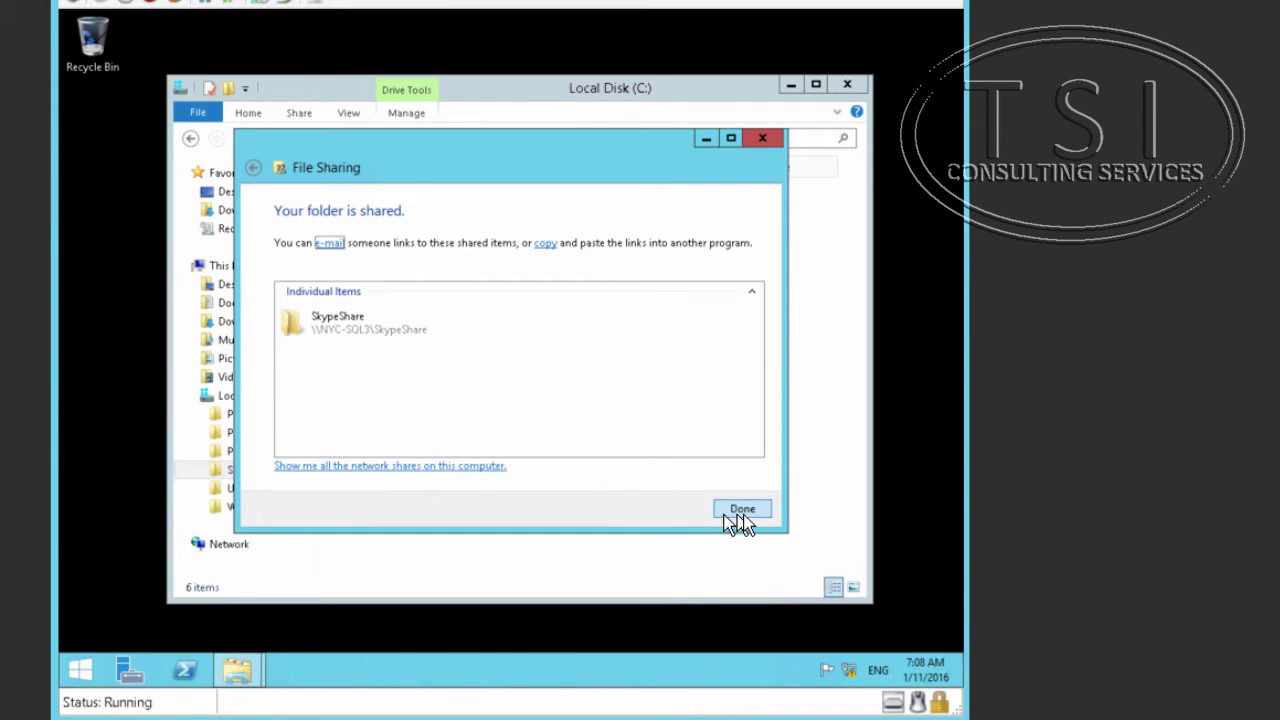
pyautogui.click(742, 510)
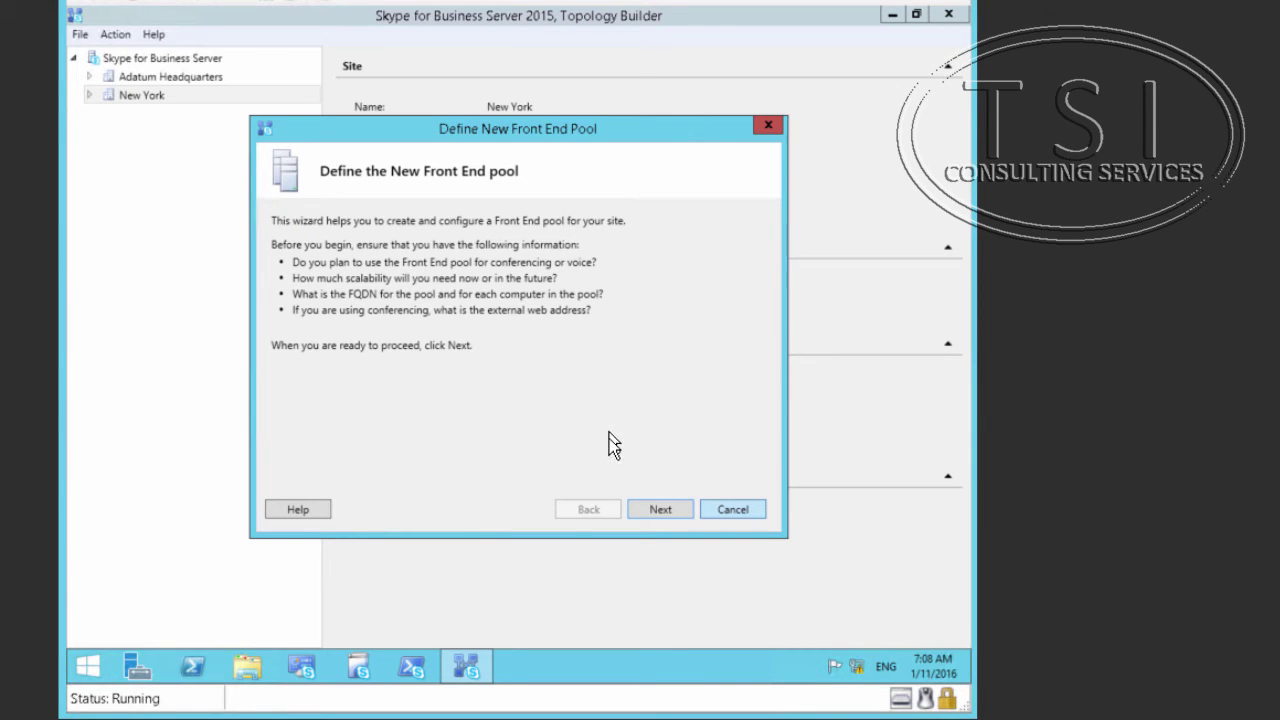
# In the Topology Builder wizard, define an Enterprise Edition Front End pool with the FQDN NY-pool.adatum.com.
pyautogui.click(666, 507)
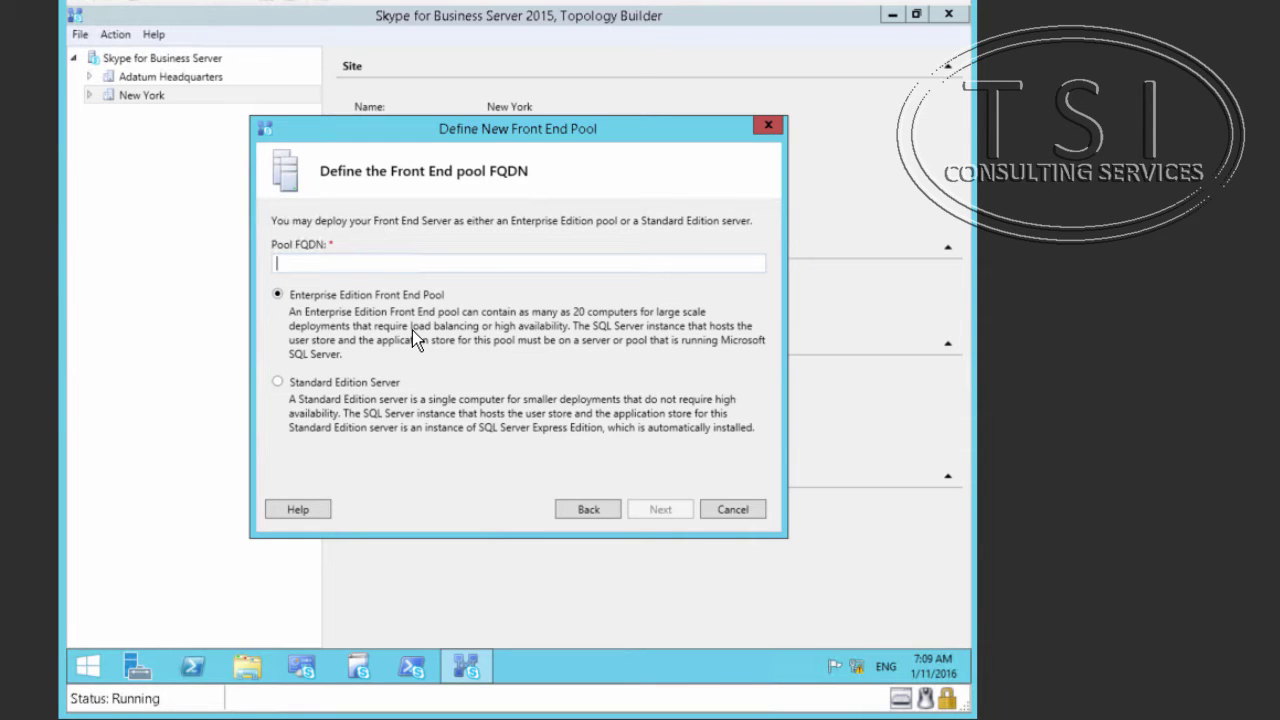
pyautogui.click(232, 0)
pyautogui.click(242, 1)
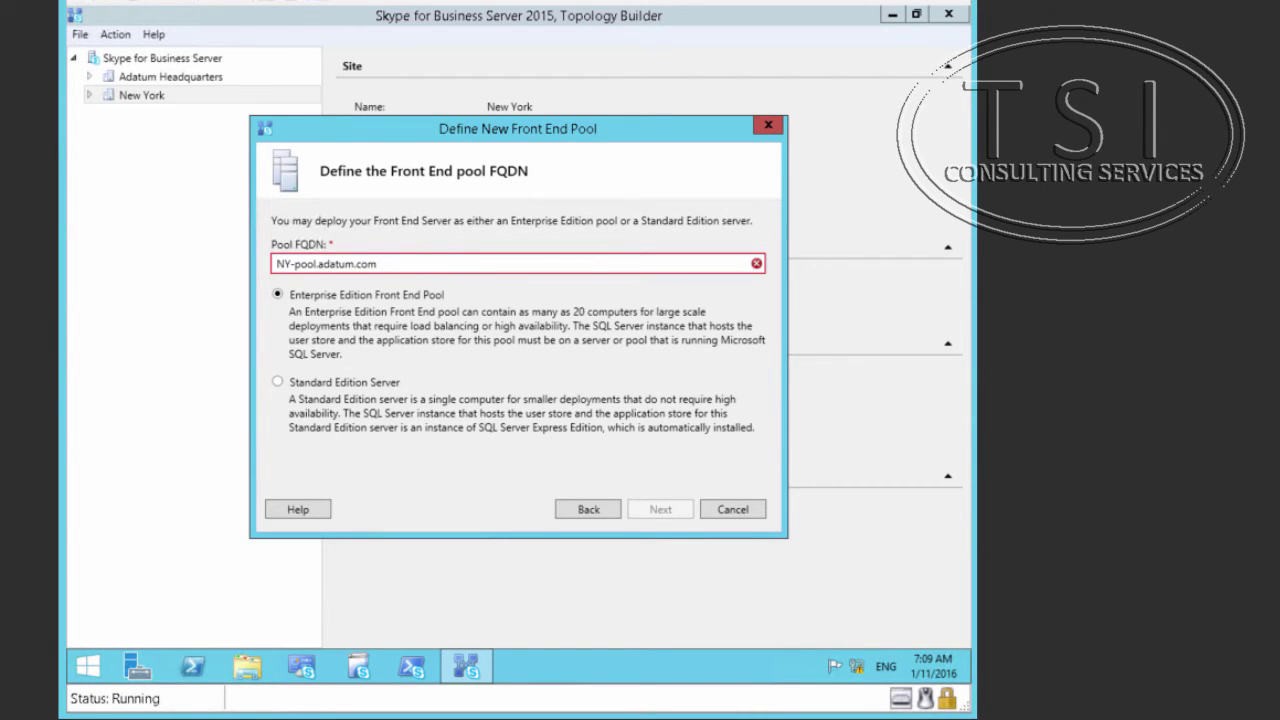
pyautogui.press('BackSpace')
pyautogui.click(659, 508)
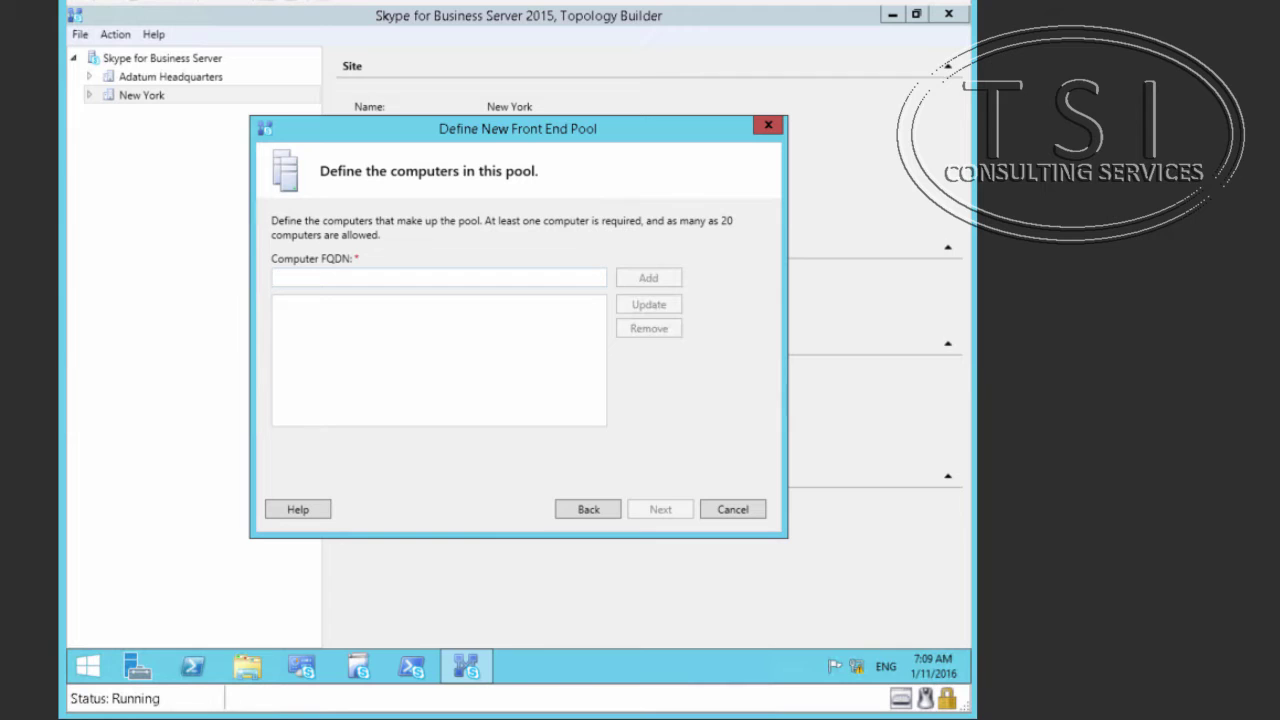
# Add the computer NYC-SFB3.adatum.com to the Front End pool.
pyautogui.write('NYC-SFB3.adatum.com')
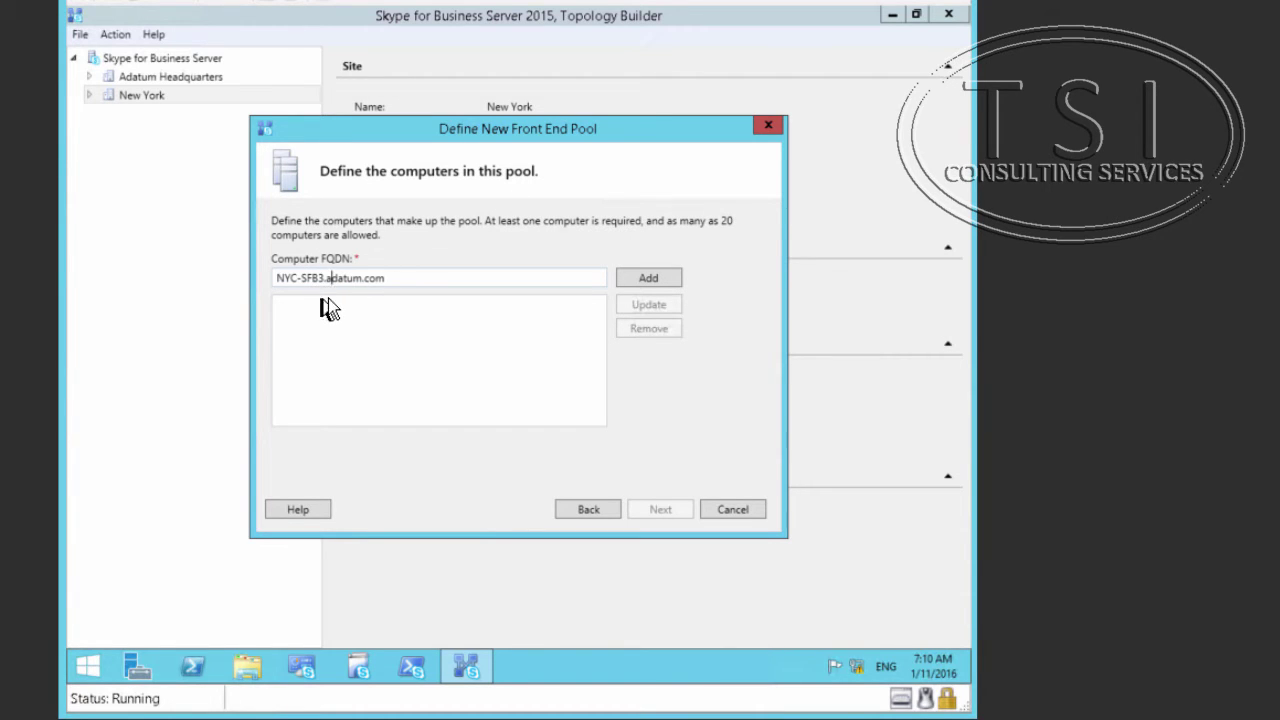
pyautogui.click(650, 277)
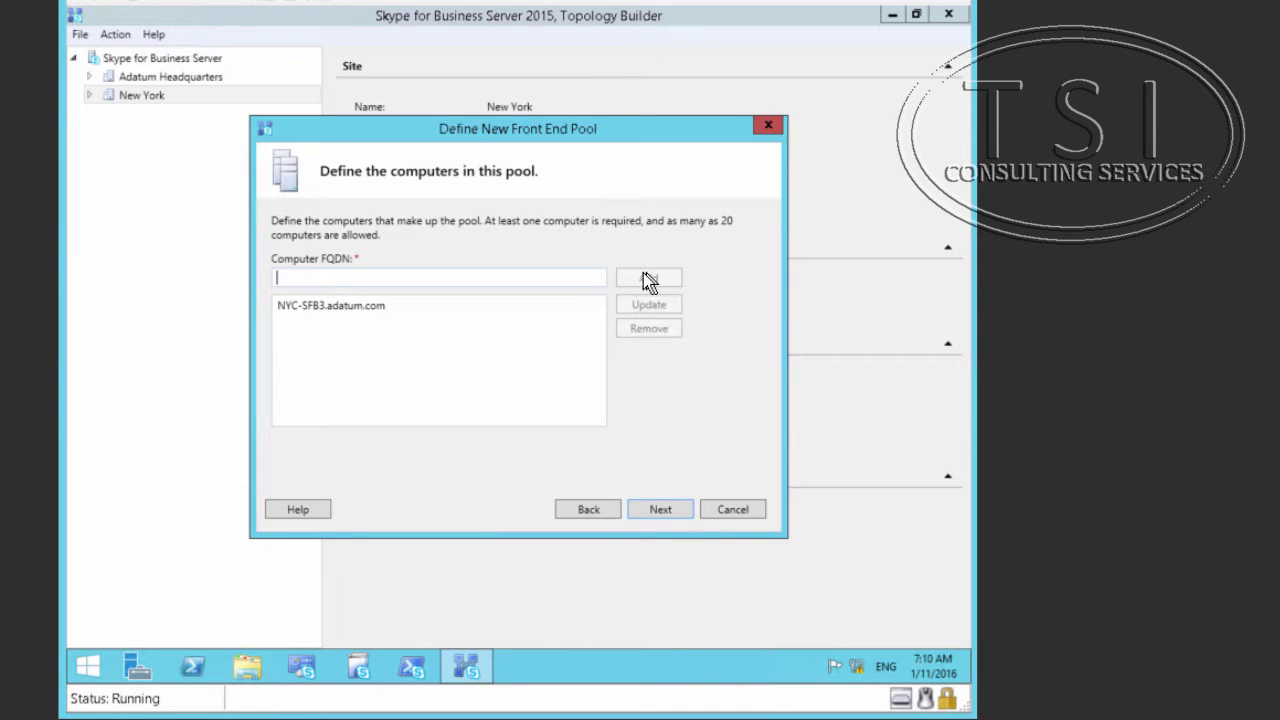
pyautogui.click(657, 511)
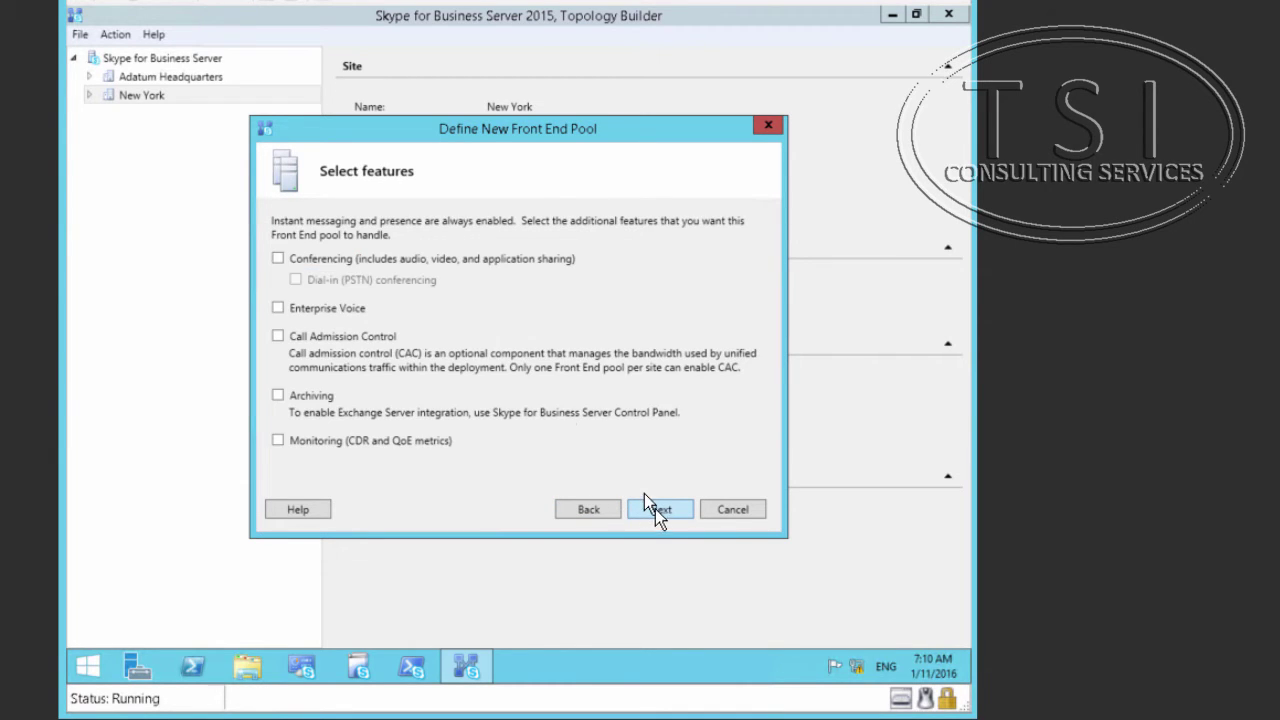
# Enable only Conferencing among the additional pool features and proceed to the SQL Server store page without associating an Edge pool.
pyautogui.click(284, 258)
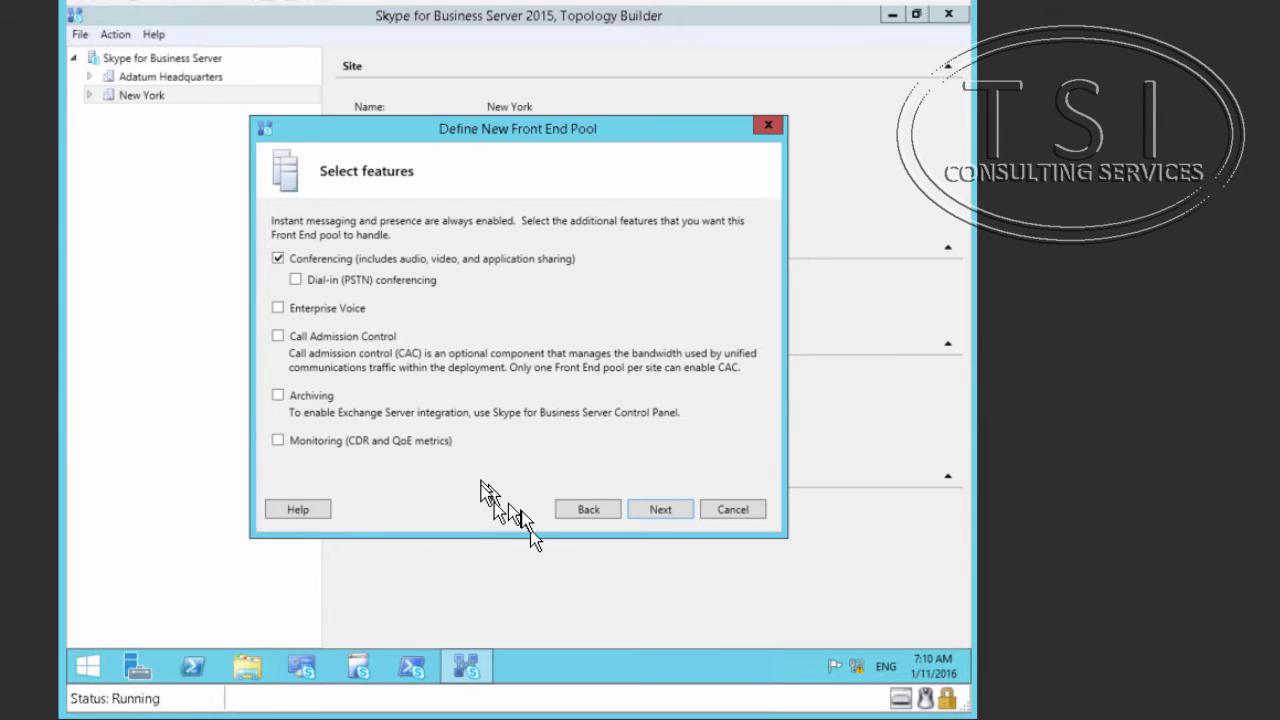
pyautogui.click(660, 512)
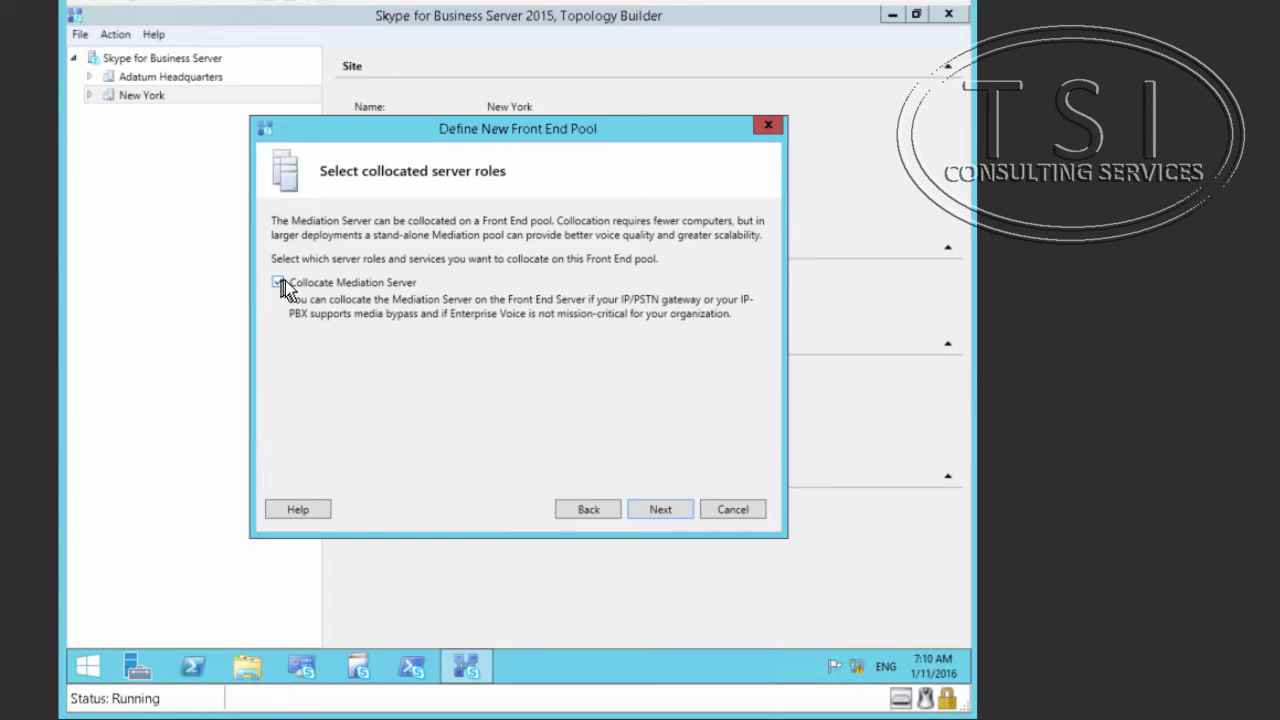
pyautogui.click(667, 514)
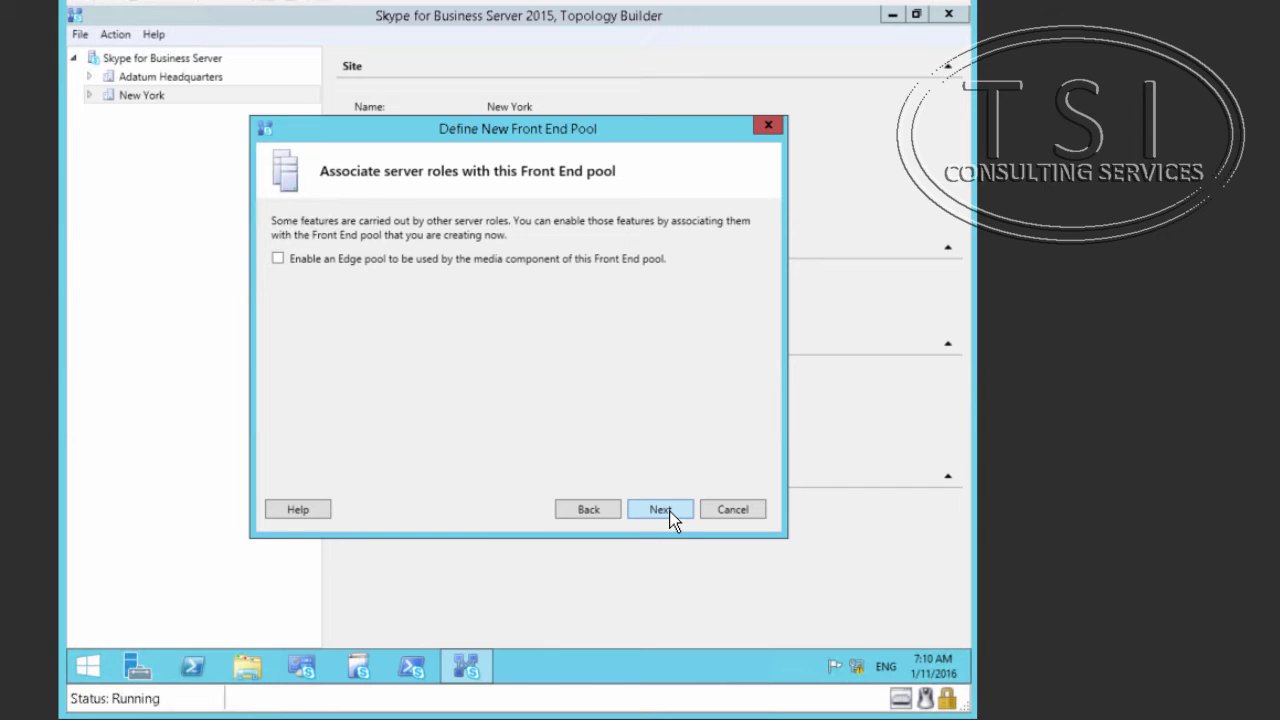
pyautogui.click(672, 519)
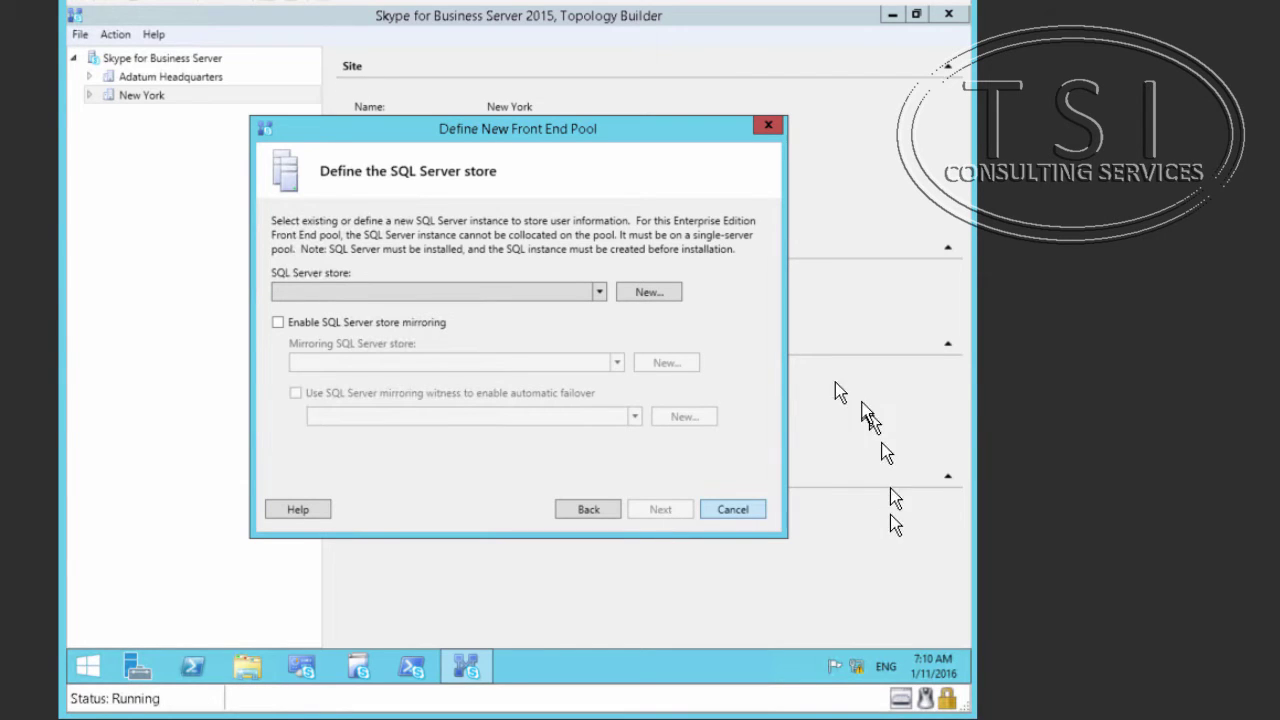
# Define a new SQL Server store for the pool on NYC-SQL3.adatum.com using the default instance, without mirroring.
pyautogui.click(651, 294)
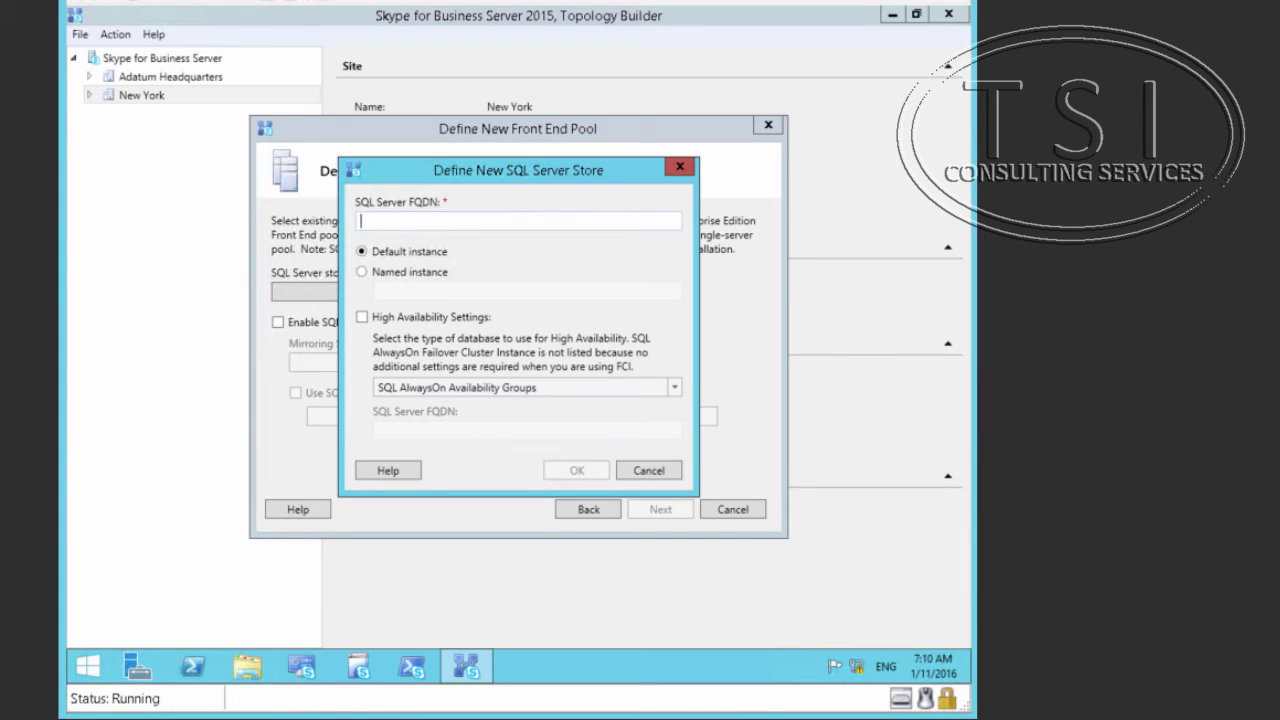
pyautogui.write('NYC-SQL3.adatum.com')
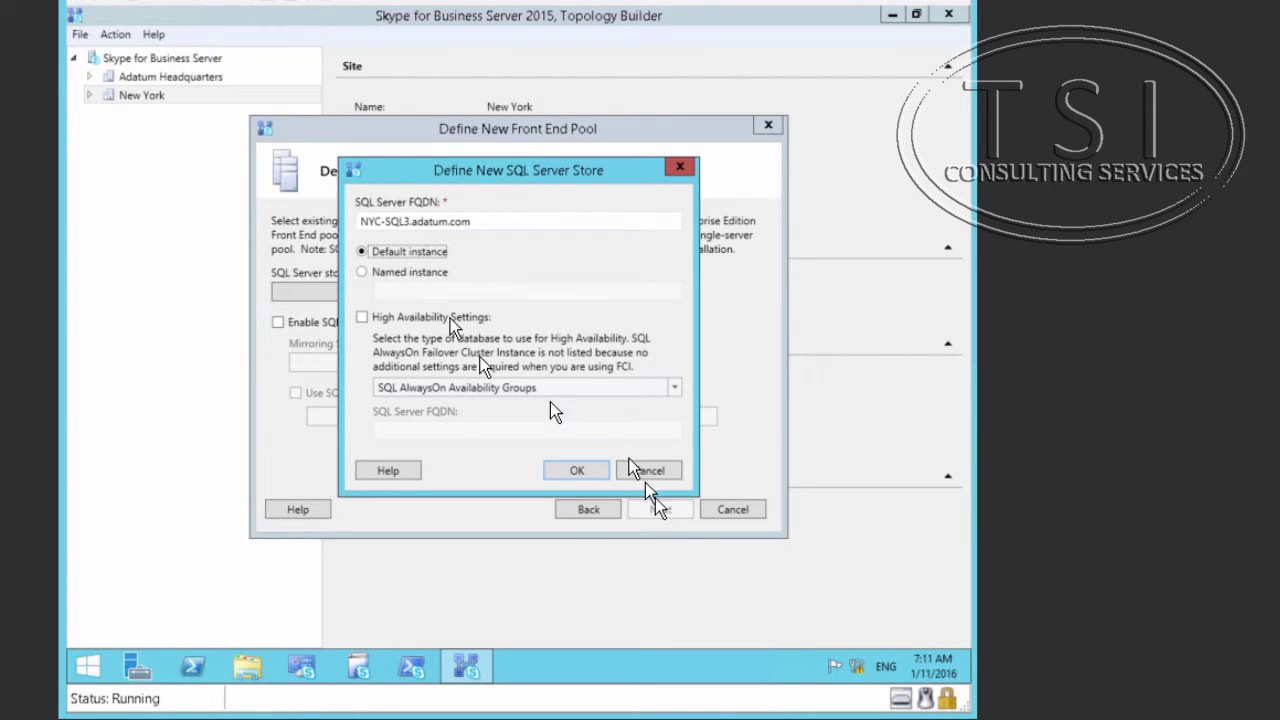
pyautogui.click(575, 470)
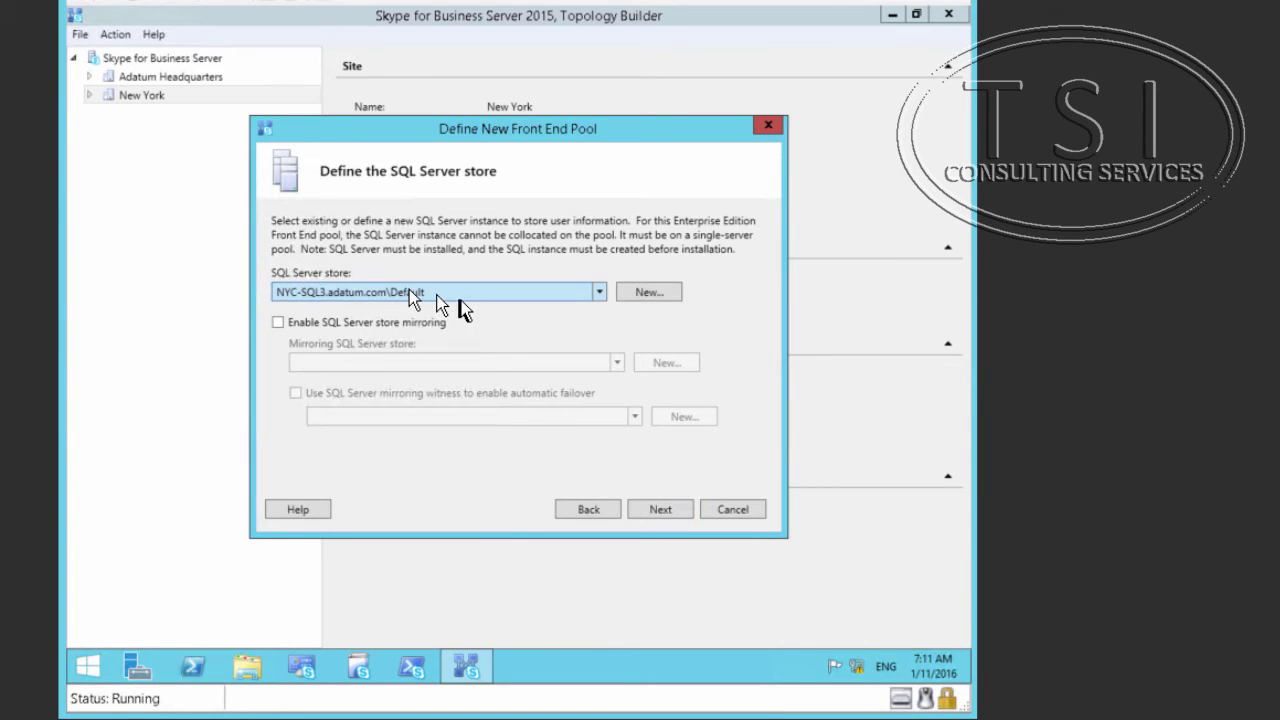
pyautogui.click(658, 510)
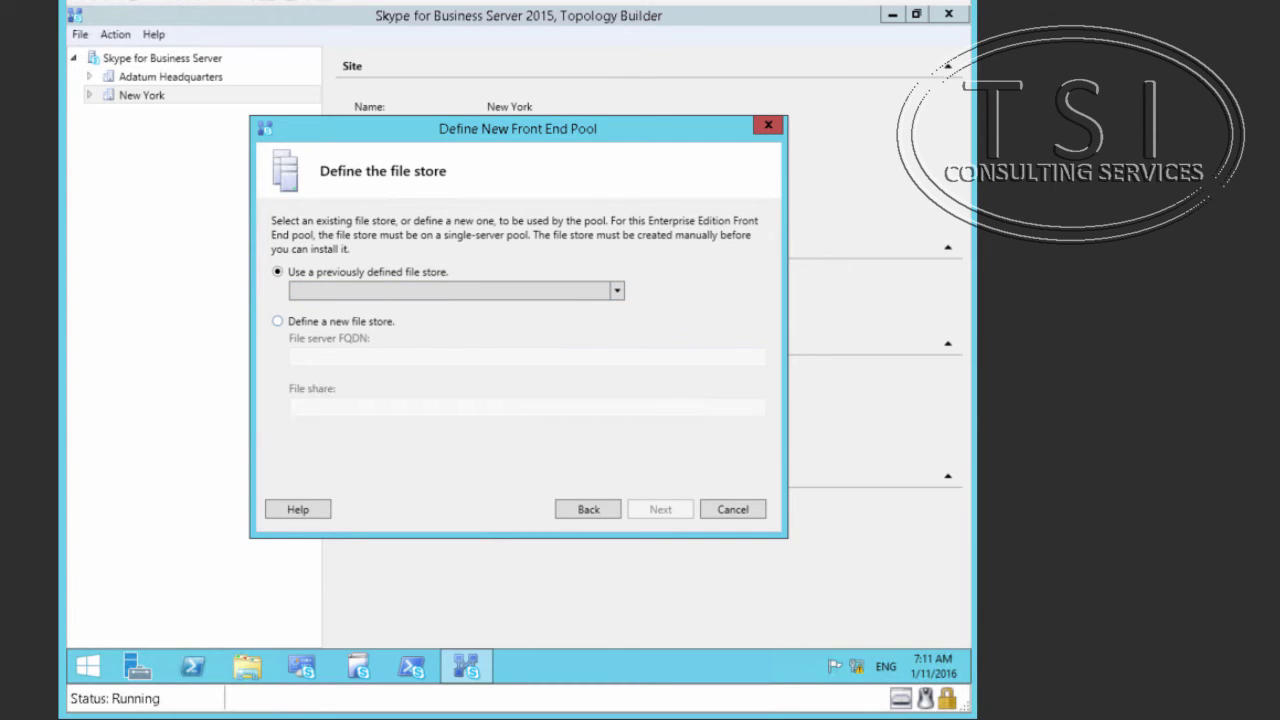
# Define a new file store for the pool on NYC-SQL3.adatum.com with the file share SkypeShare.
pyautogui.click(326, 321)
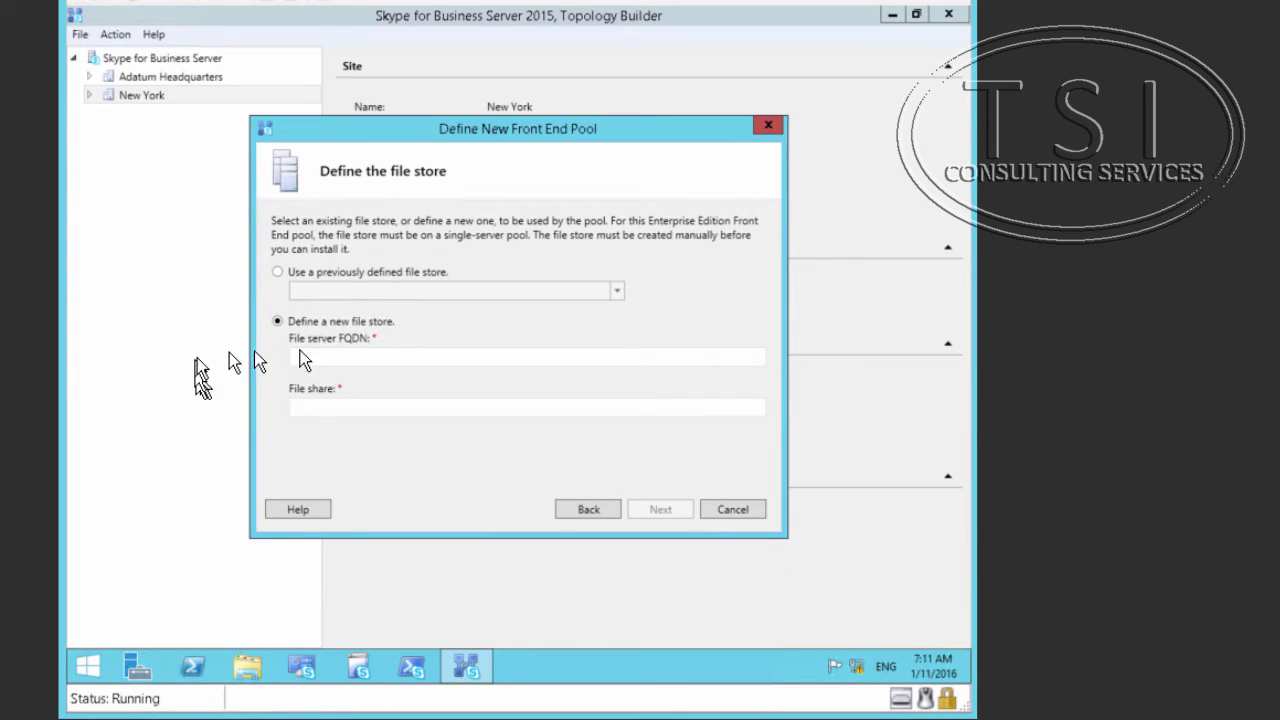
pyautogui.click(335, 356)
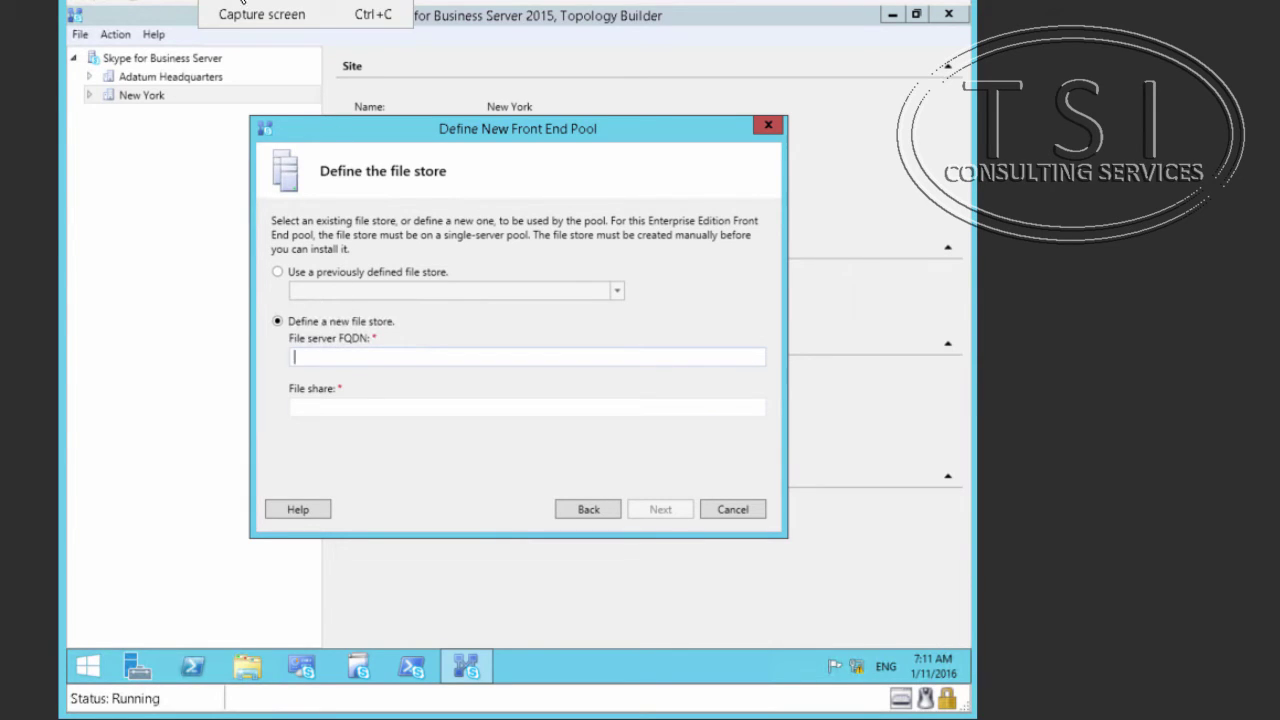
pyautogui.click(240, 1)
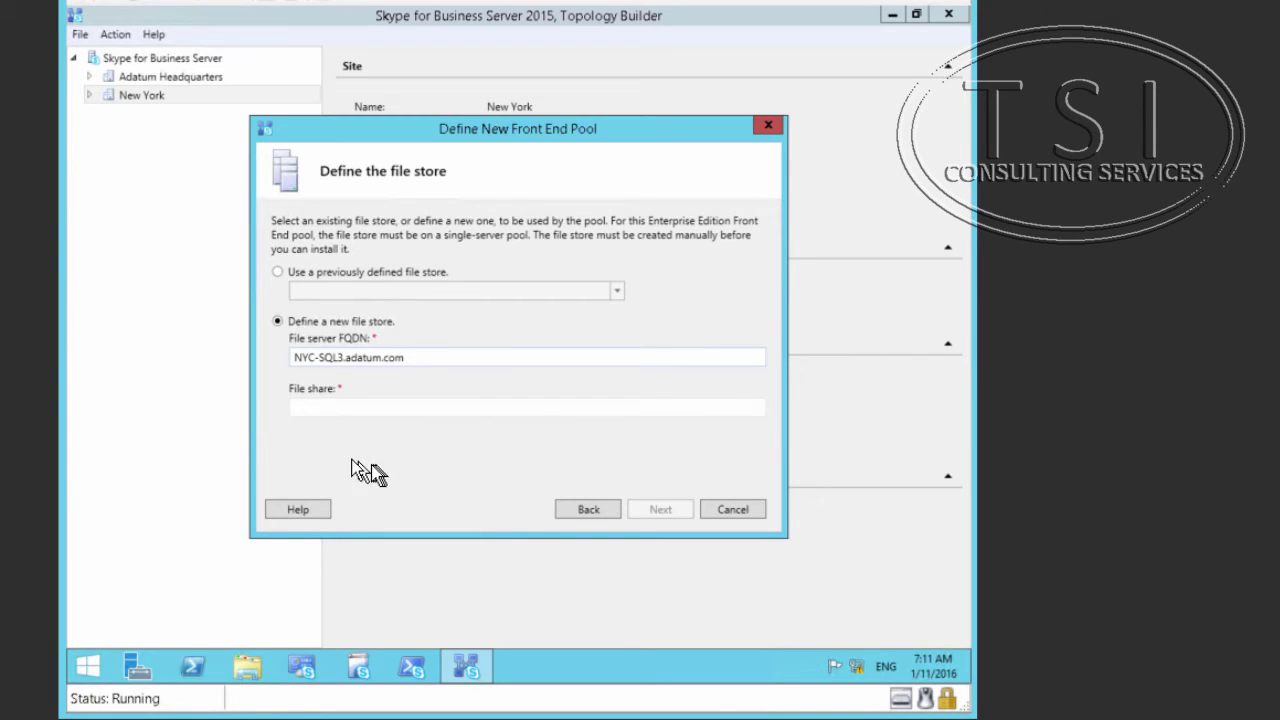
pyautogui.click(364, 403)
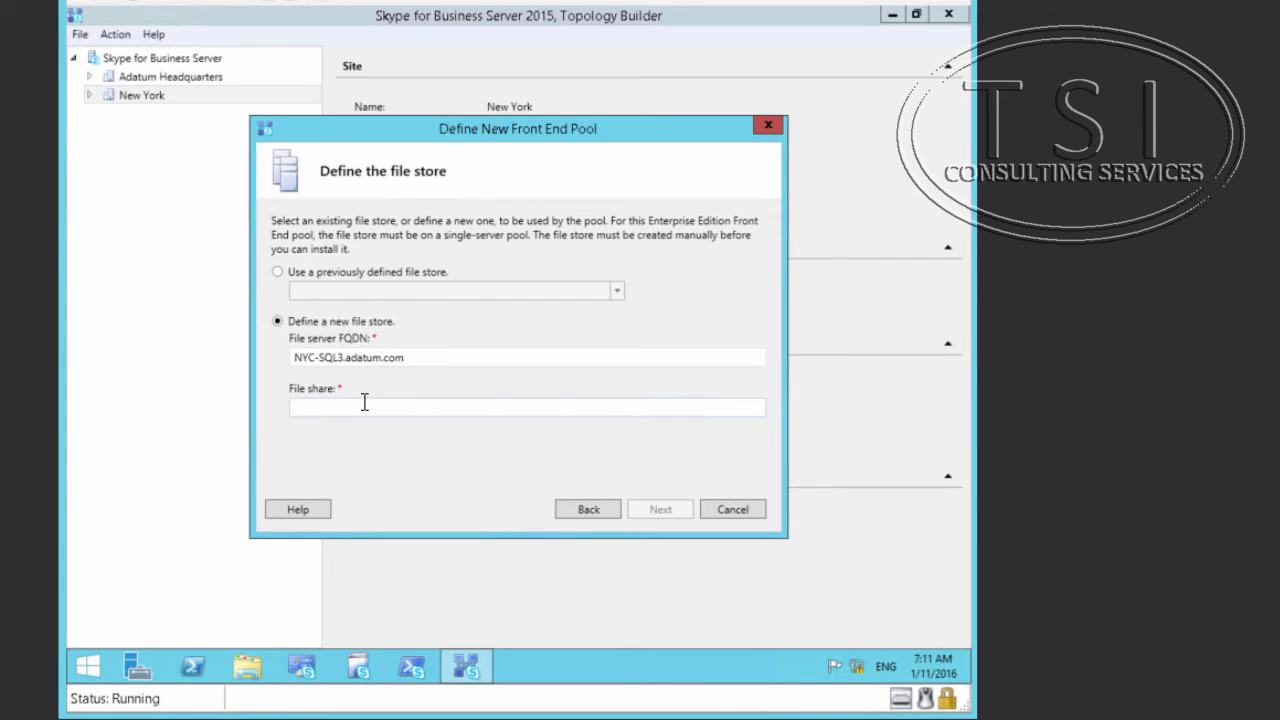
pyautogui.write('SkypeSha')
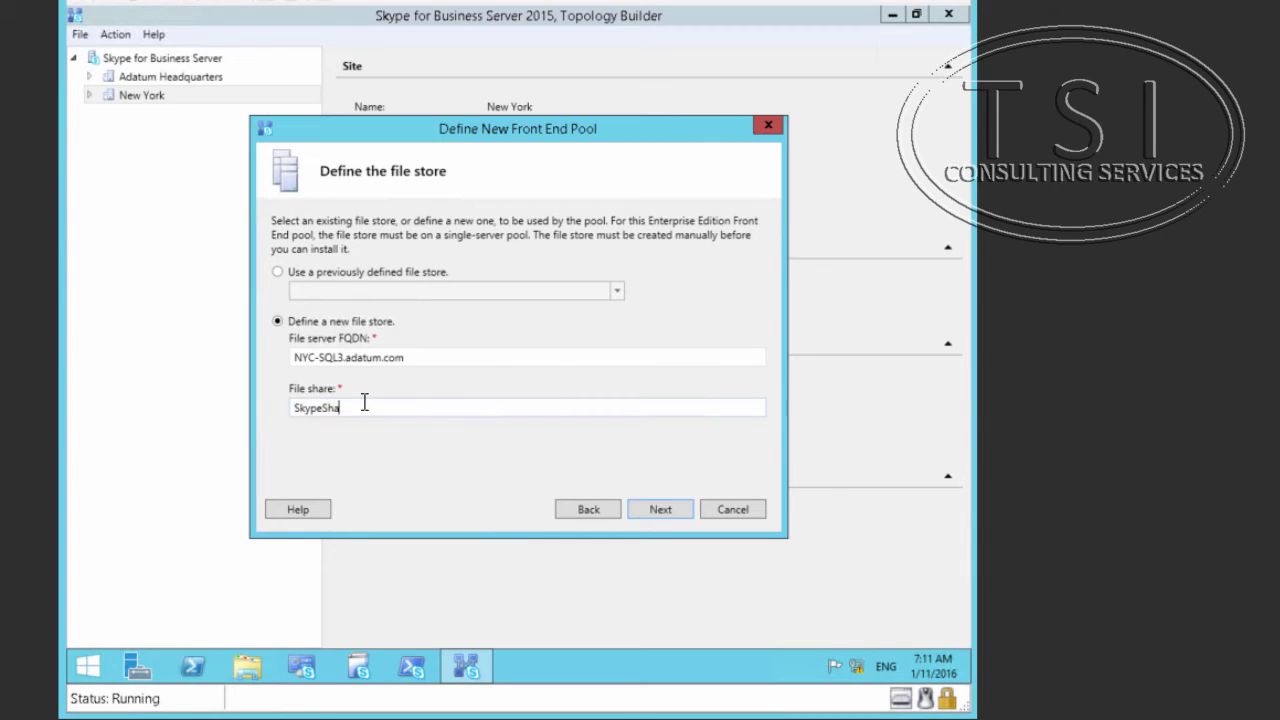
pyautogui.write('re')
pyautogui.click(667, 509)
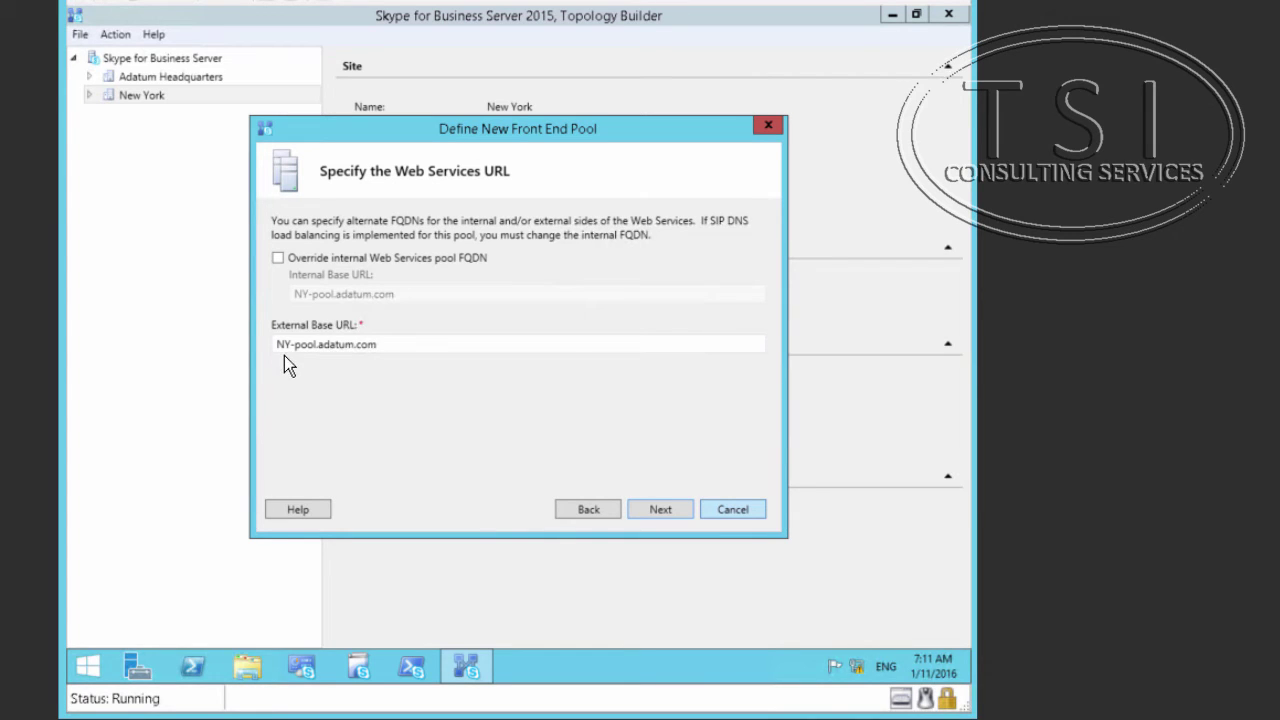
# Keep the default Web Services URLs and complete the pool definition without associating an Office Web Apps Server.
pyautogui.click(652, 515)
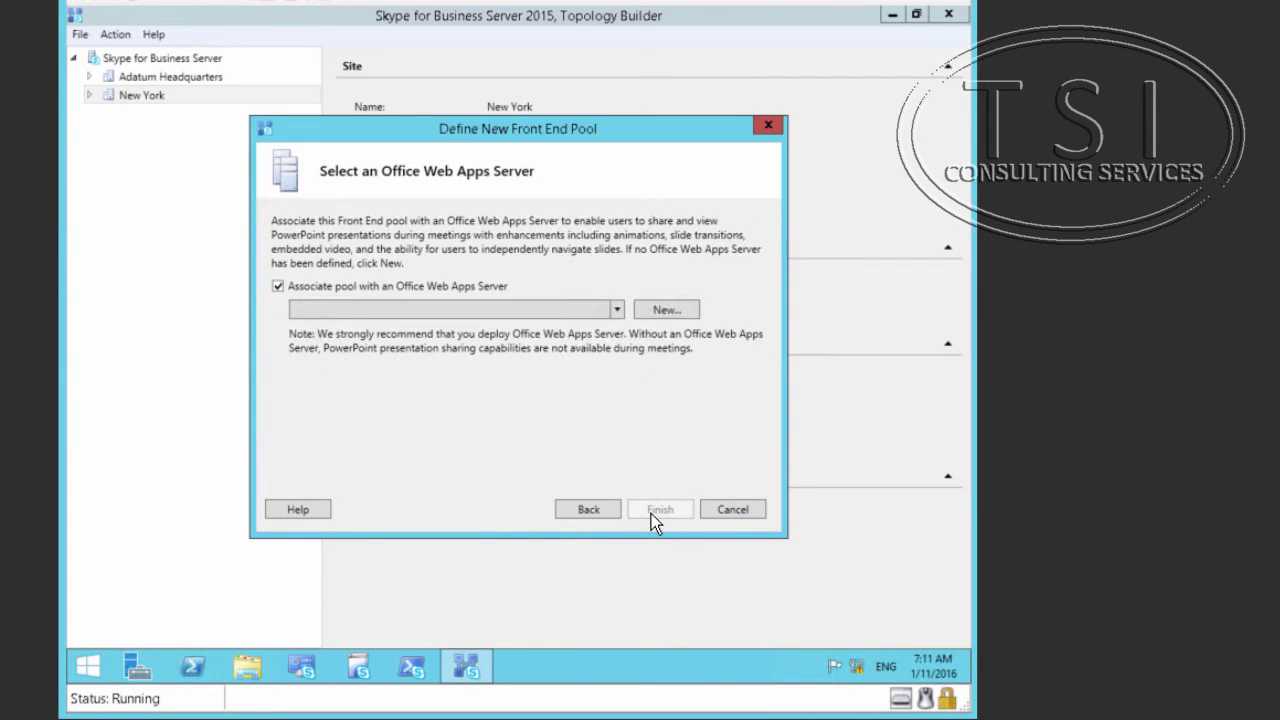
pyautogui.click(280, 287)
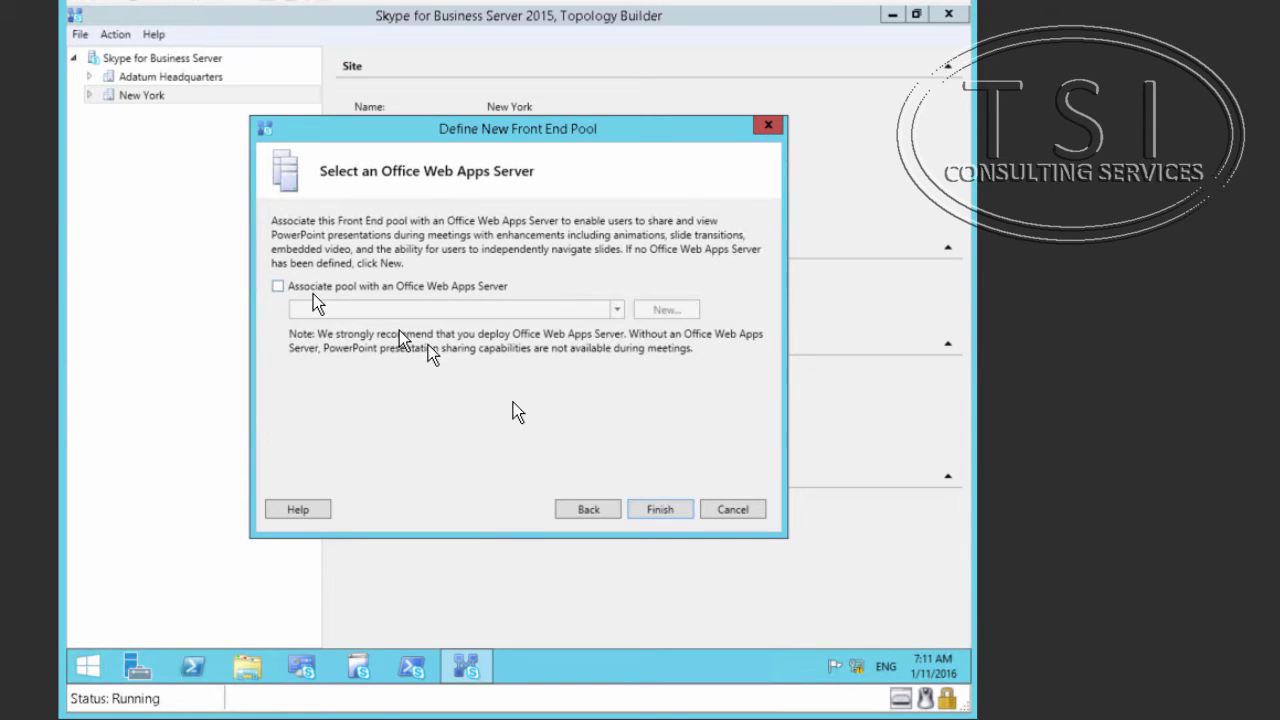
pyautogui.click(662, 511)
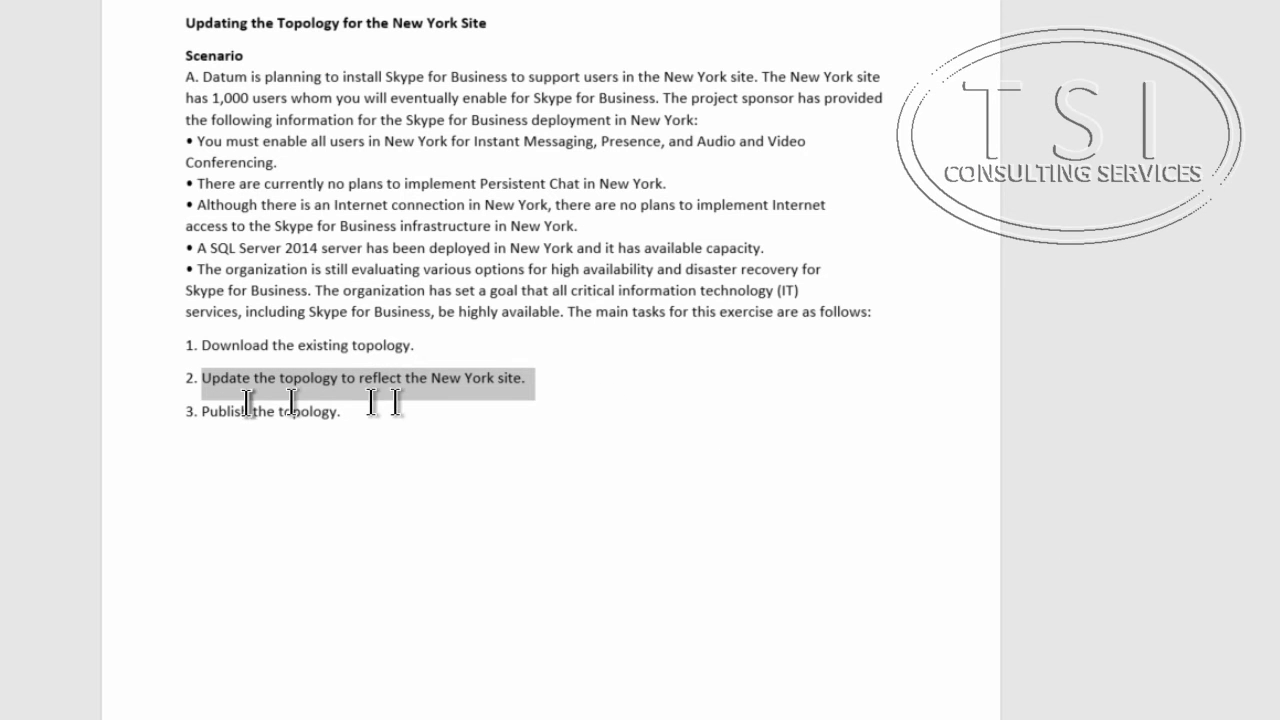
# Publish the topology from the Skype for Business Server root node, including creation of the New York databases on NYC-SQL3.adatum.com.
pyautogui.moveTo(200, 411); pyautogui.dragTo(343, 411)
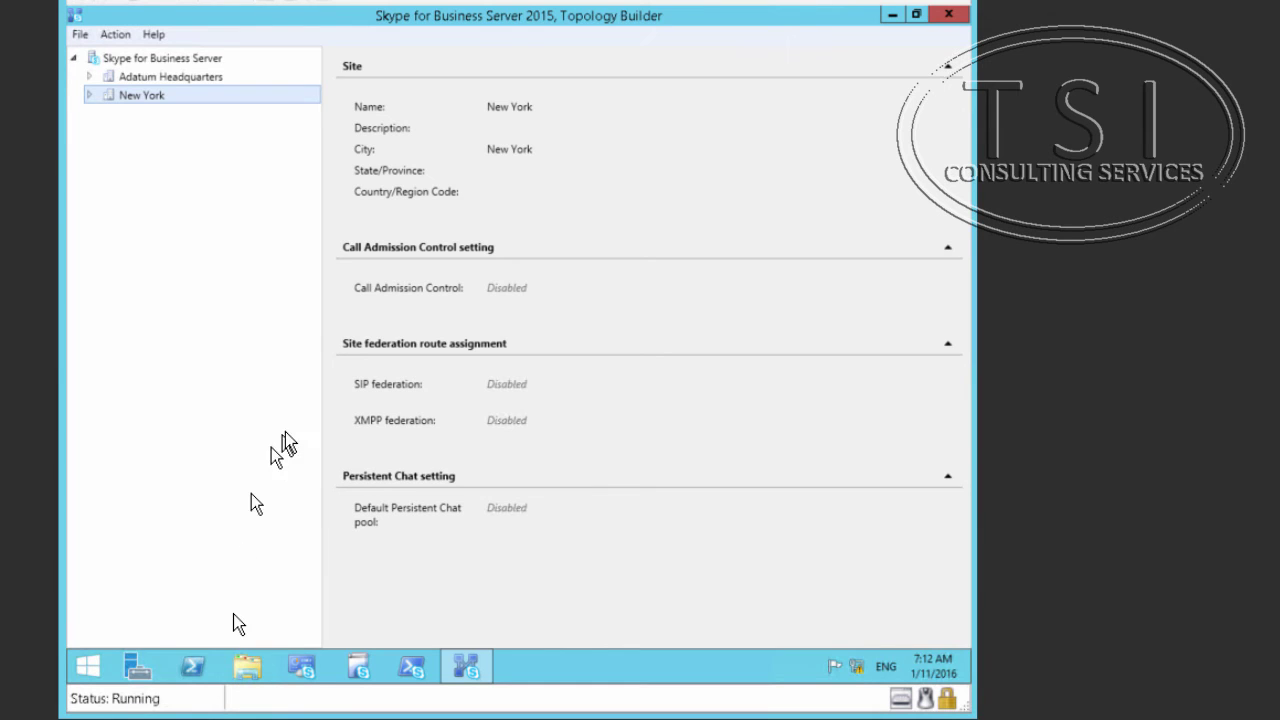
pyautogui.rightClick(143, 62)
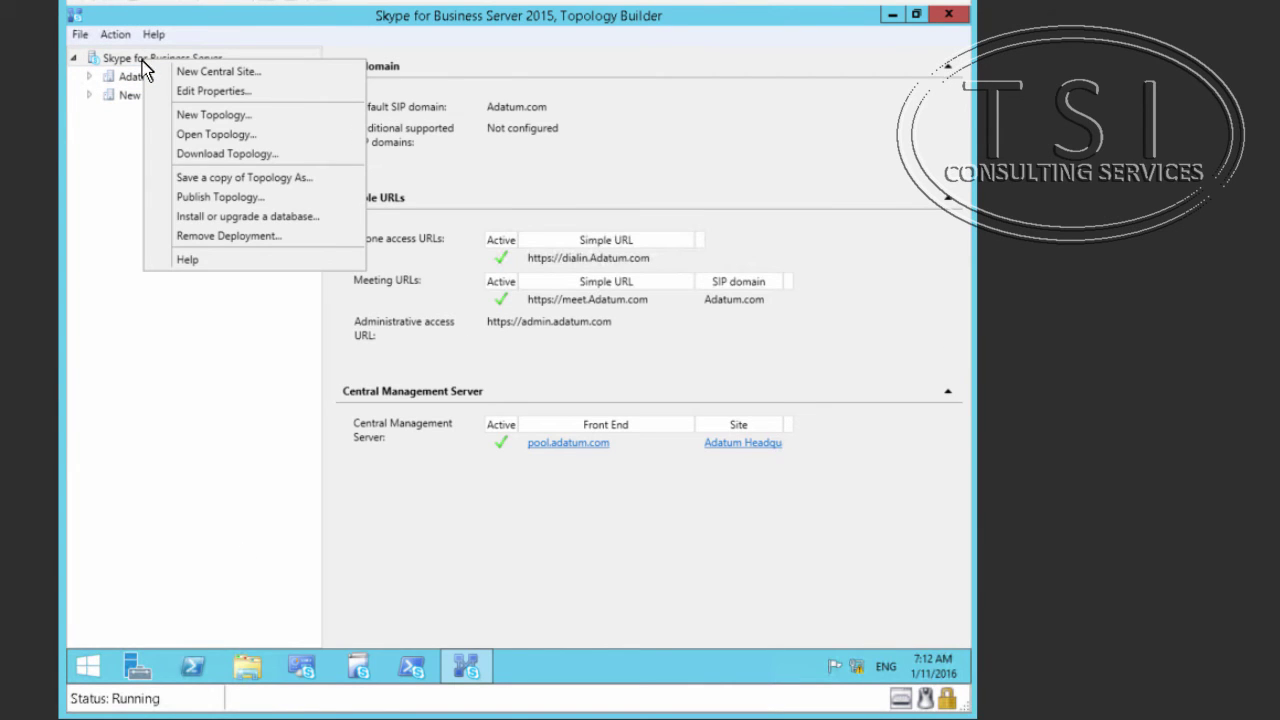
pyautogui.click(243, 198)
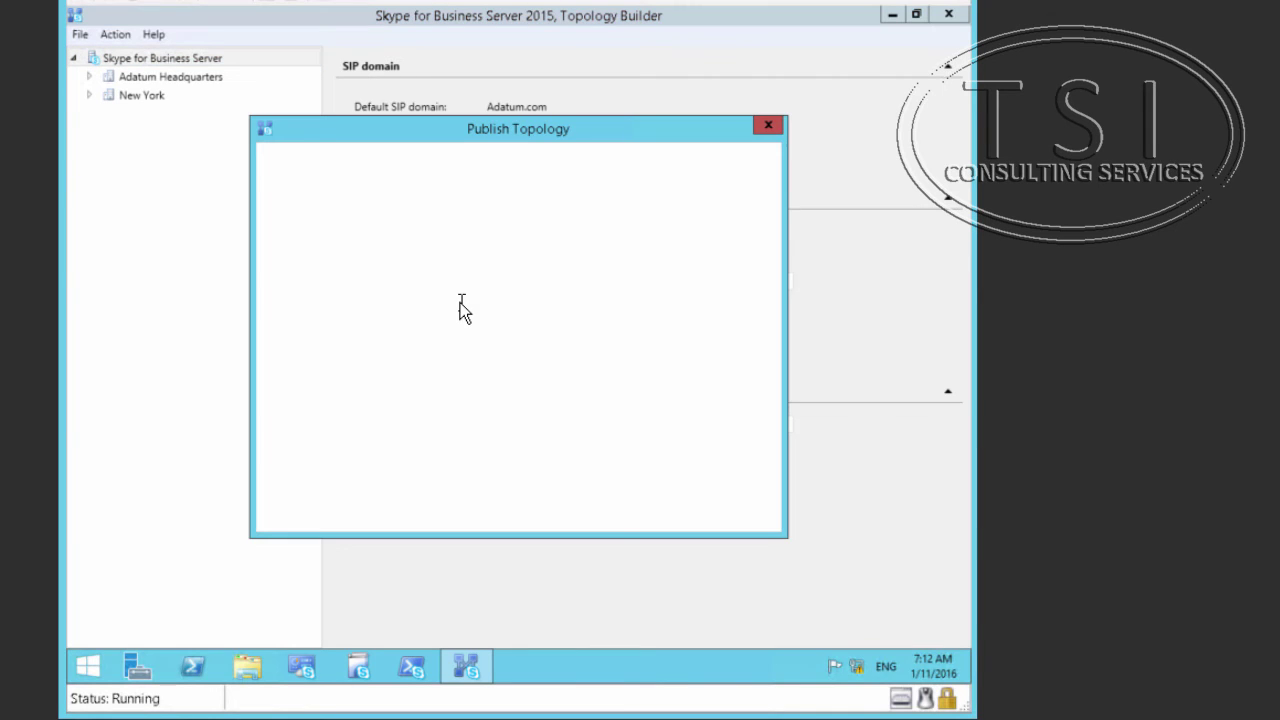
pyautogui.scroll(-1, 455, 315)
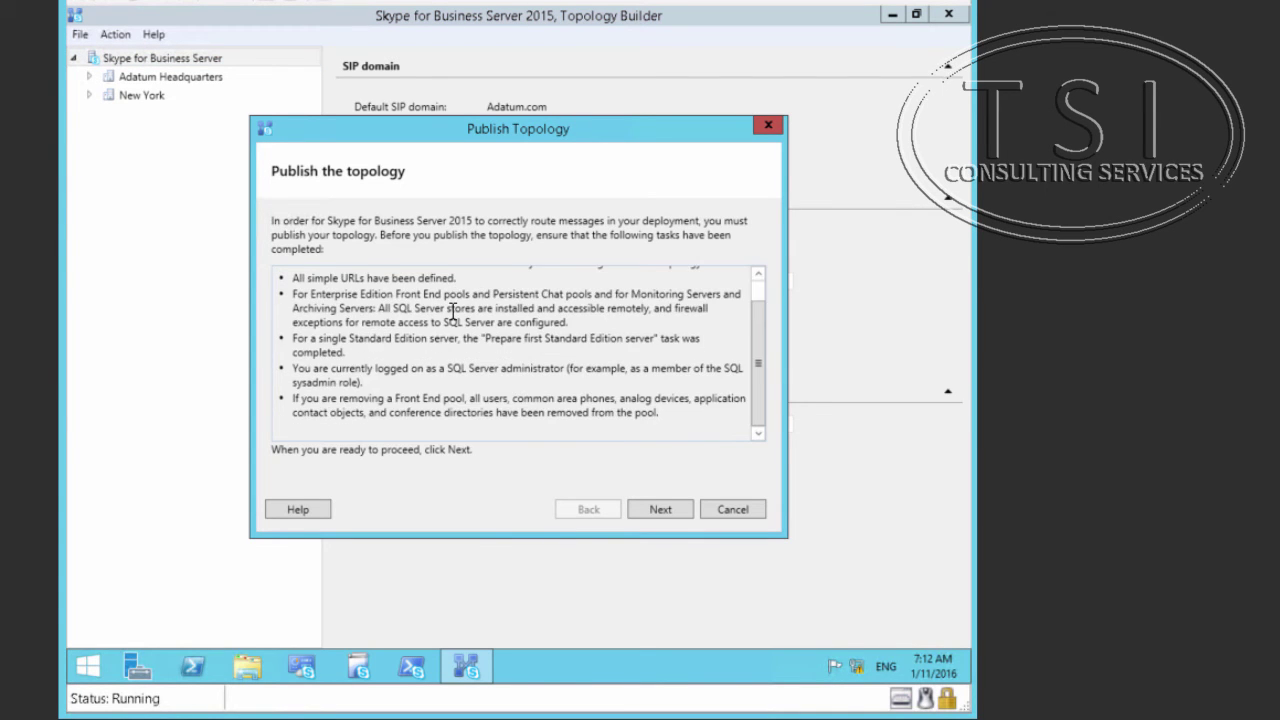
pyautogui.scroll(1, 460, 330)
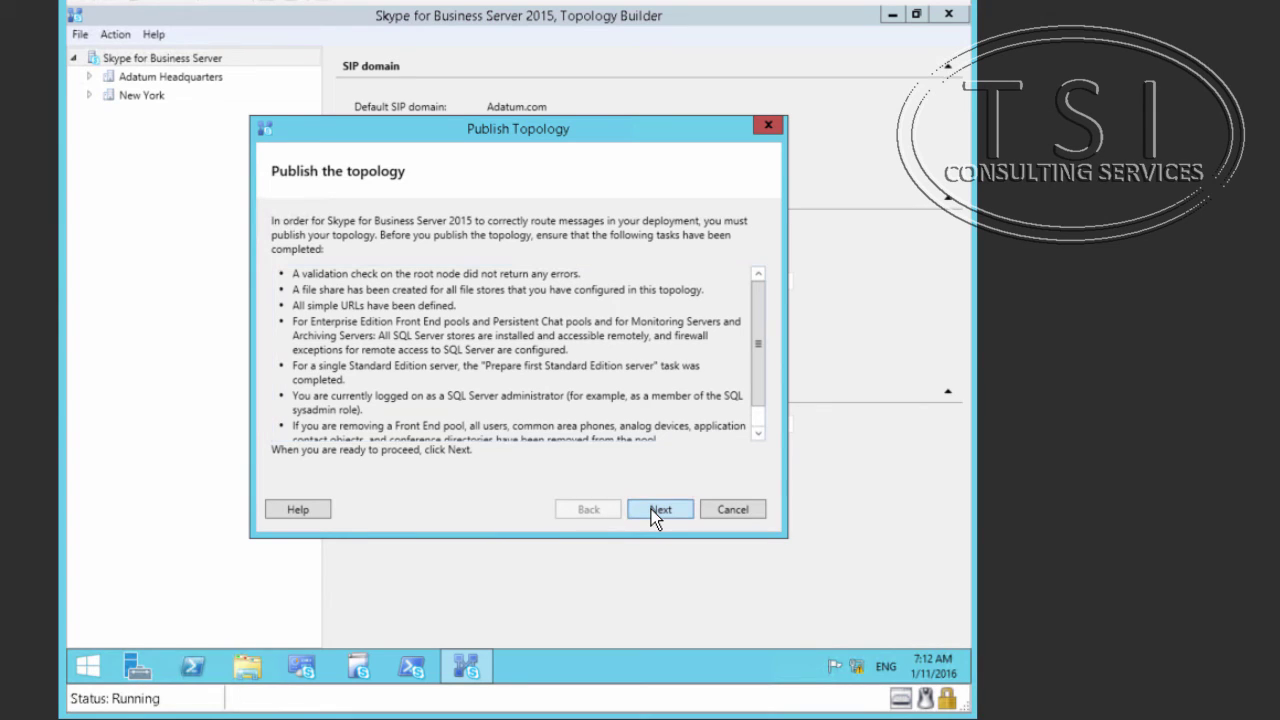
pyautogui.click(651, 509)
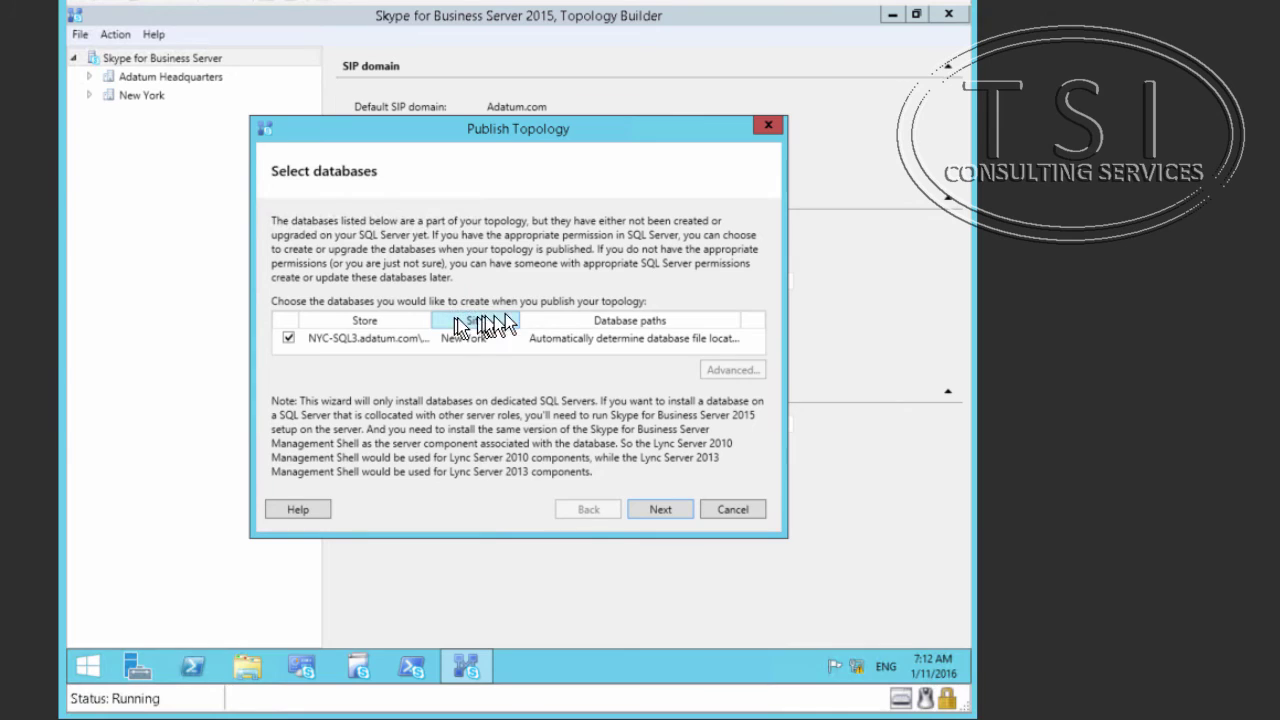
pyautogui.click(666, 514)
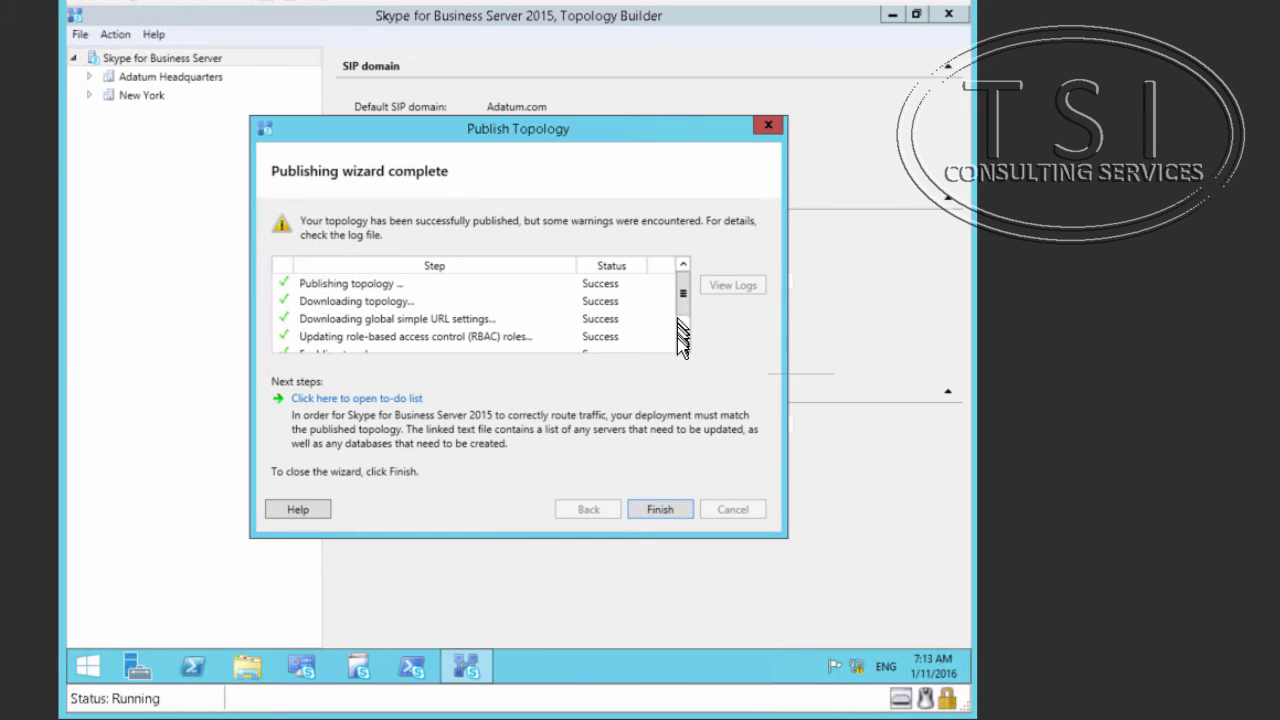
# Read the publishing to-do list in Notepad with word wrap on, and return to the publishing wizard.
pyautogui.click(403, 400)
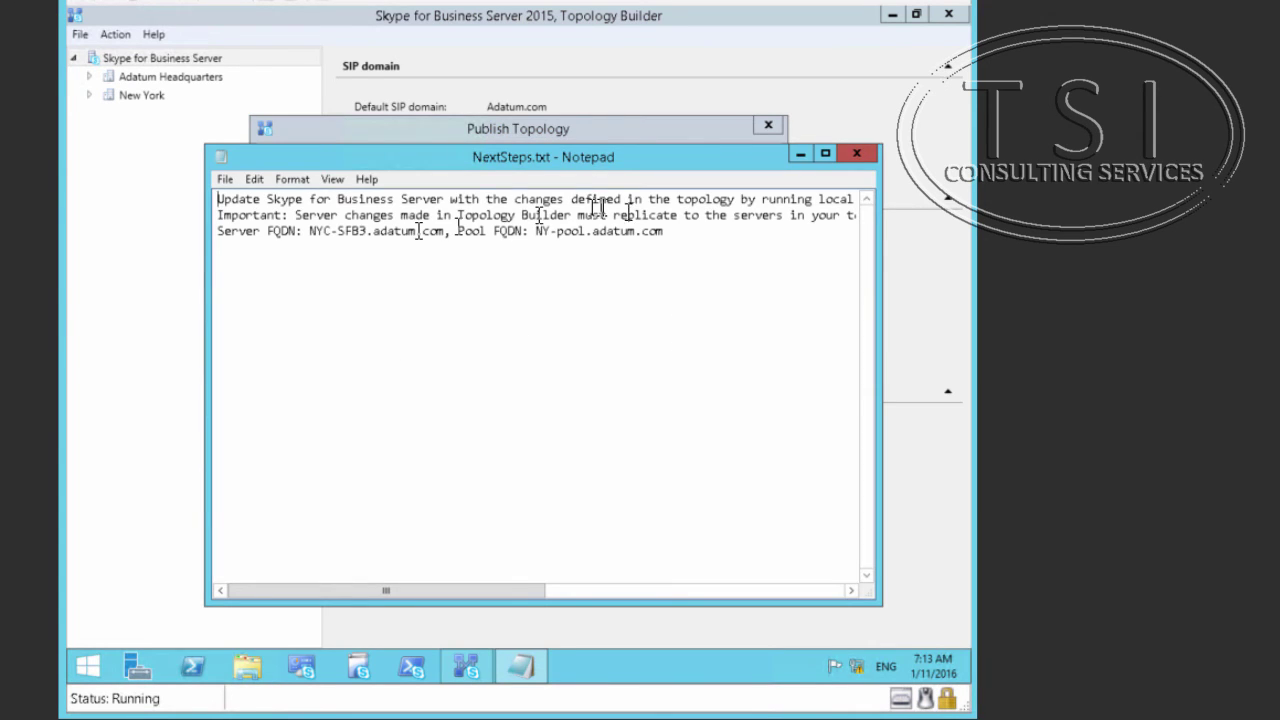
pyautogui.click(282, 179)
pyautogui.click(300, 199)
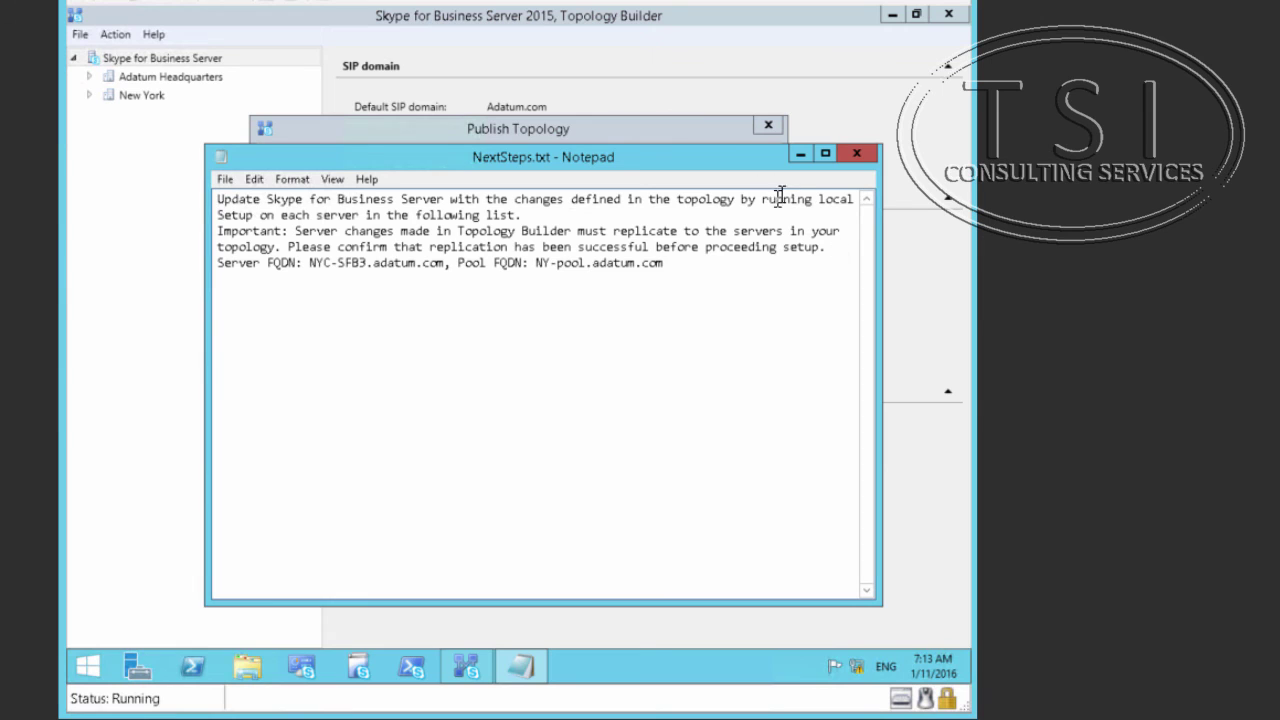
pyautogui.click(630, 138)
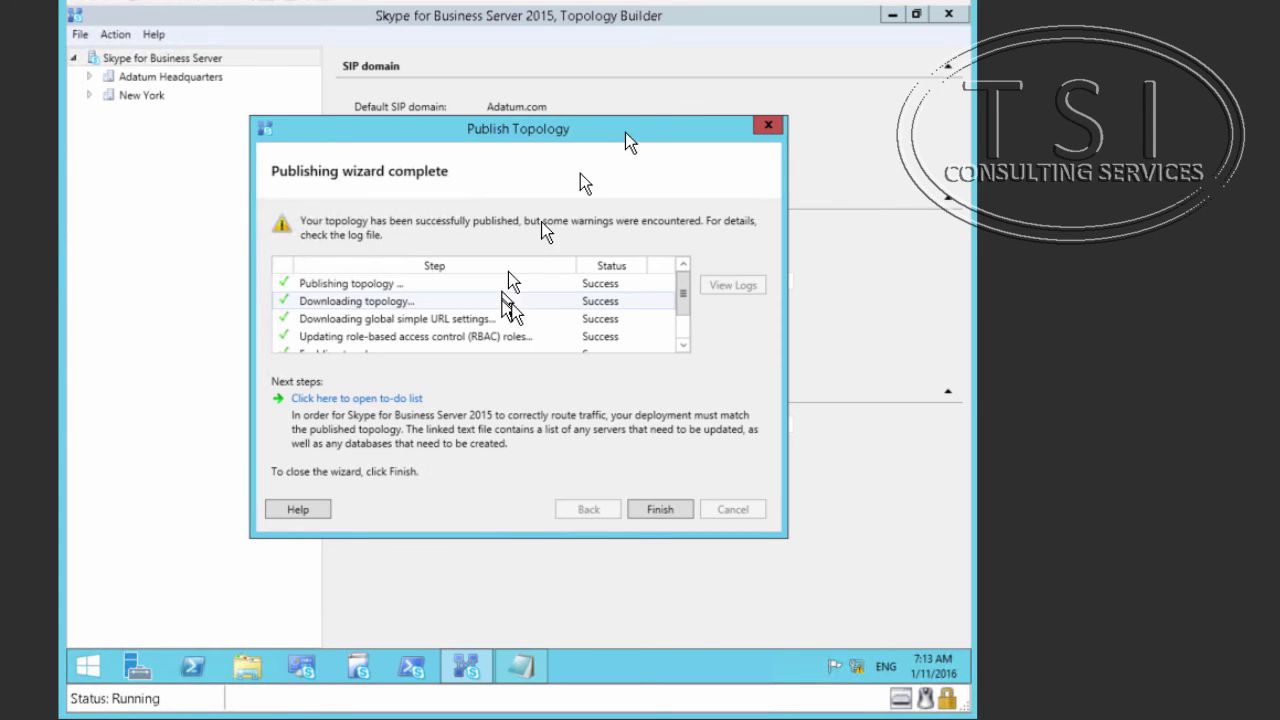
# Examine the deployment log's warnings for the NYC-SQL3.adatum.com database creation, and close the publishing wizard.
pyautogui.moveTo(680, 298); pyautogui.dragTo(680, 343)
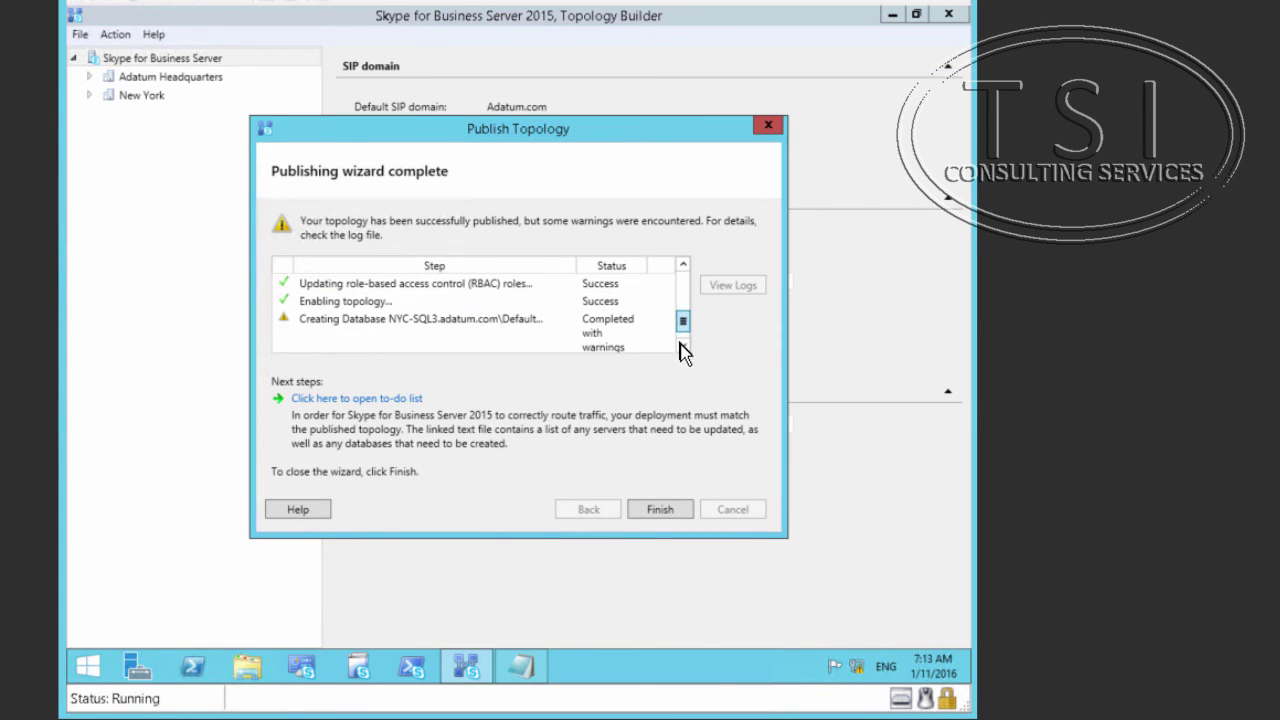
pyautogui.scroll(-1, 684, 352)
pyautogui.click(366, 315)
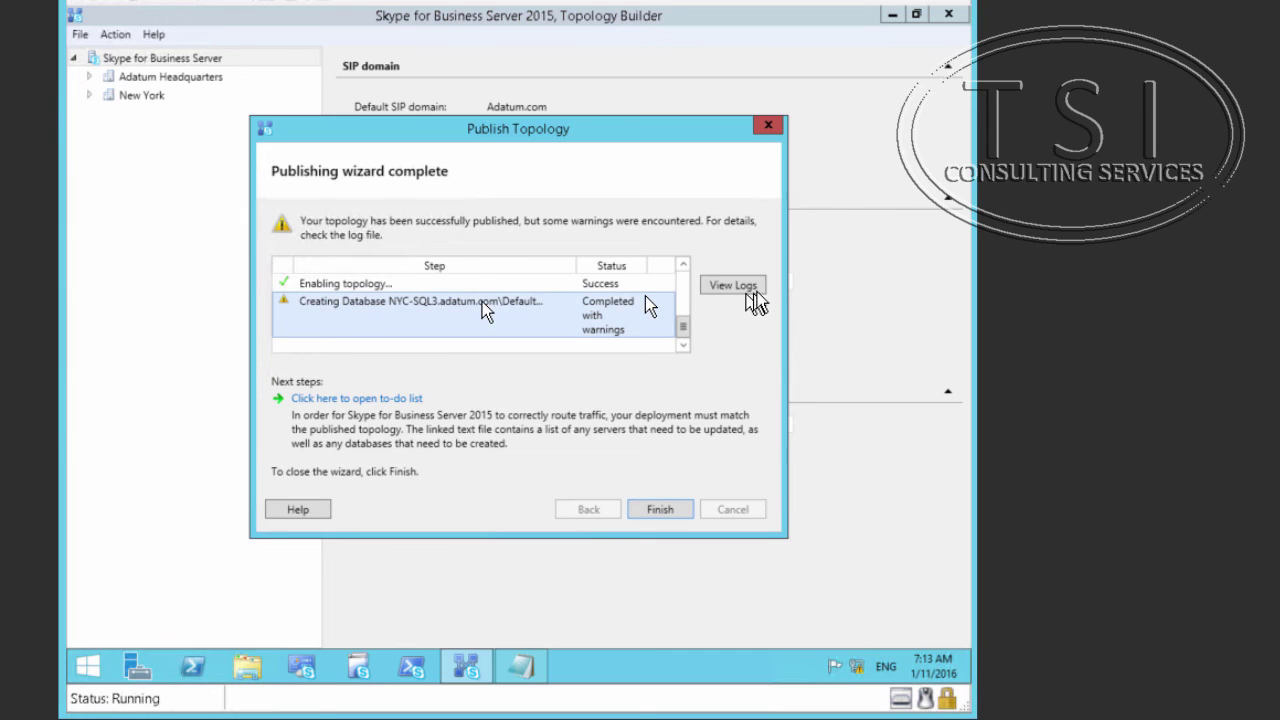
pyautogui.click(738, 286)
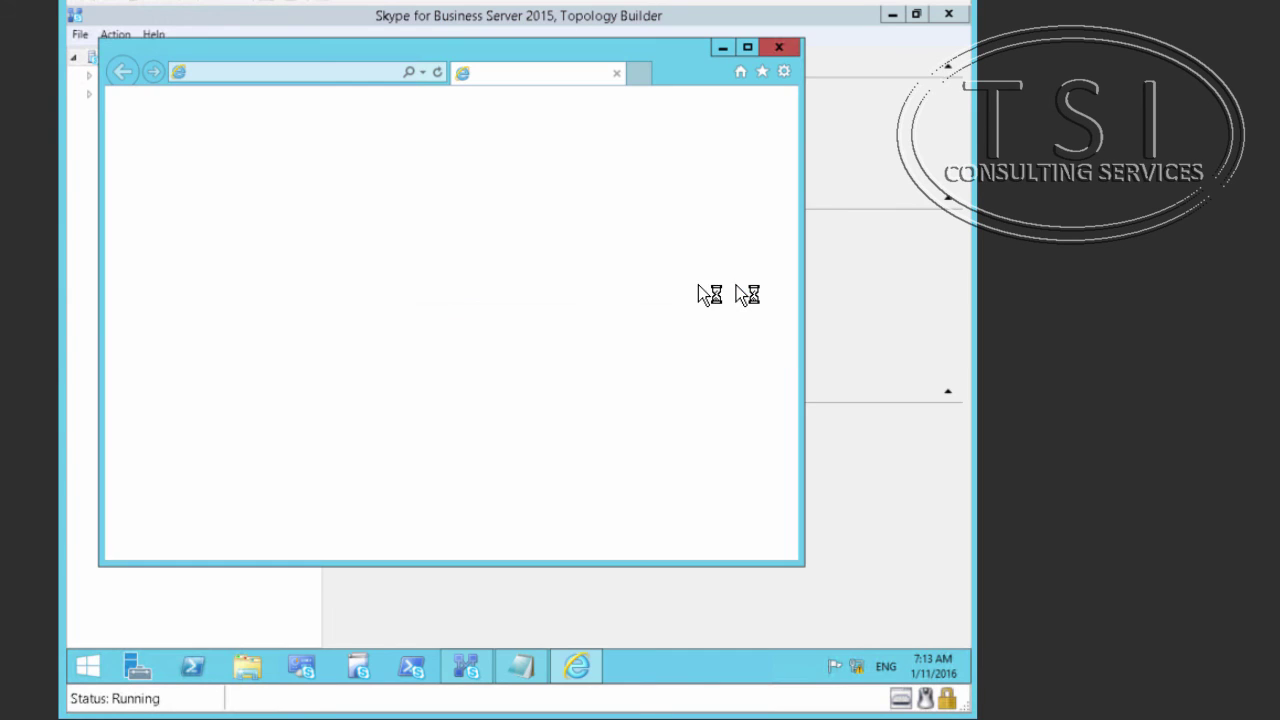
pyautogui.click(747, 48)
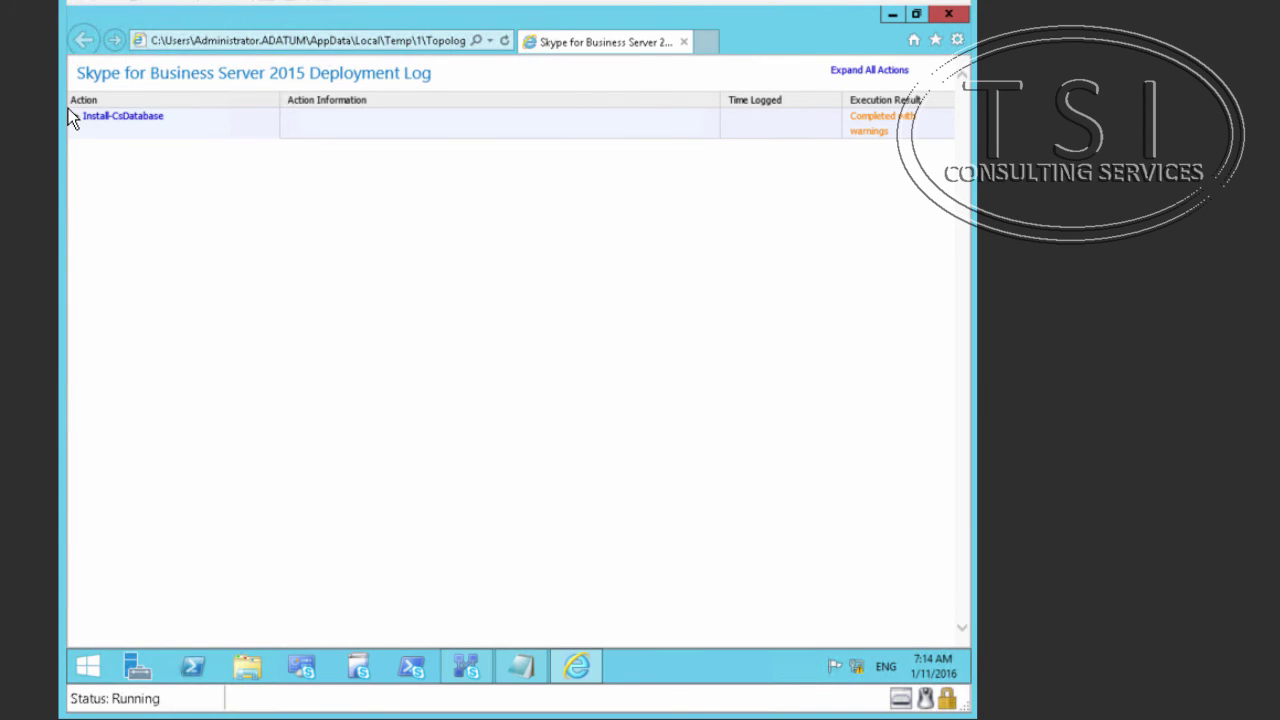
pyautogui.click(77, 117)
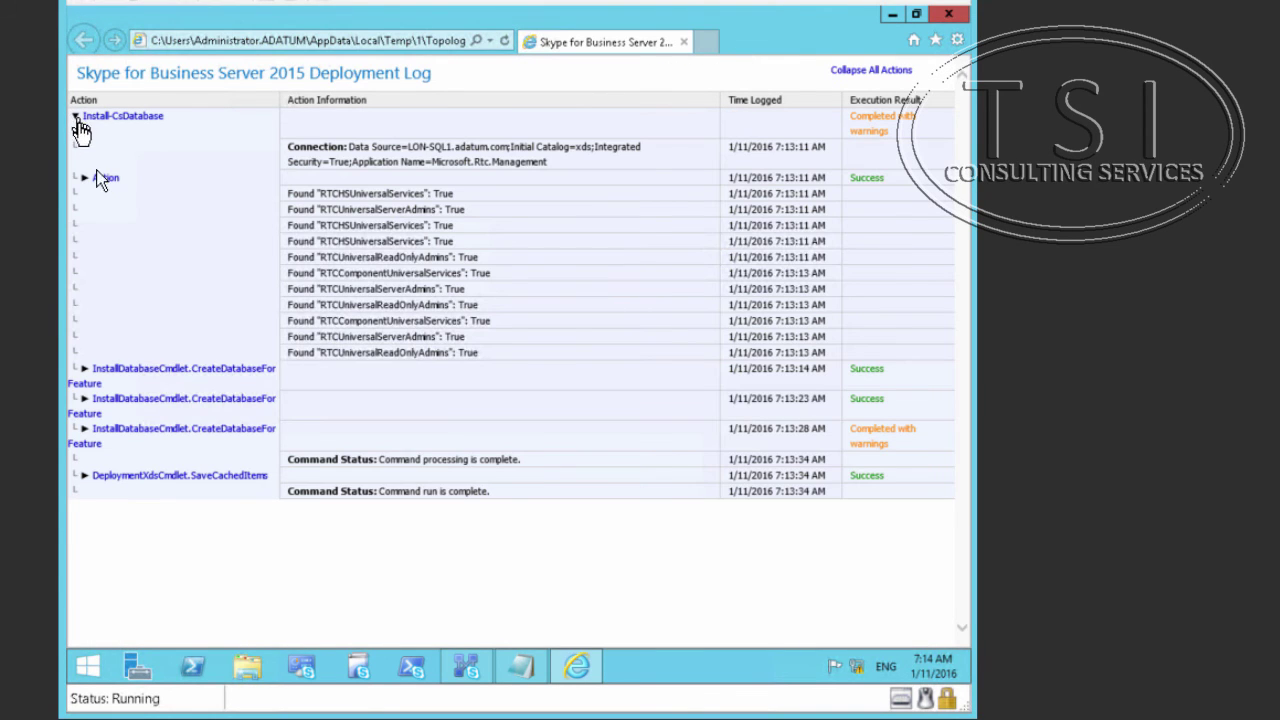
pyautogui.click(115, 438)
pyautogui.scroll(-3, 123, 446)
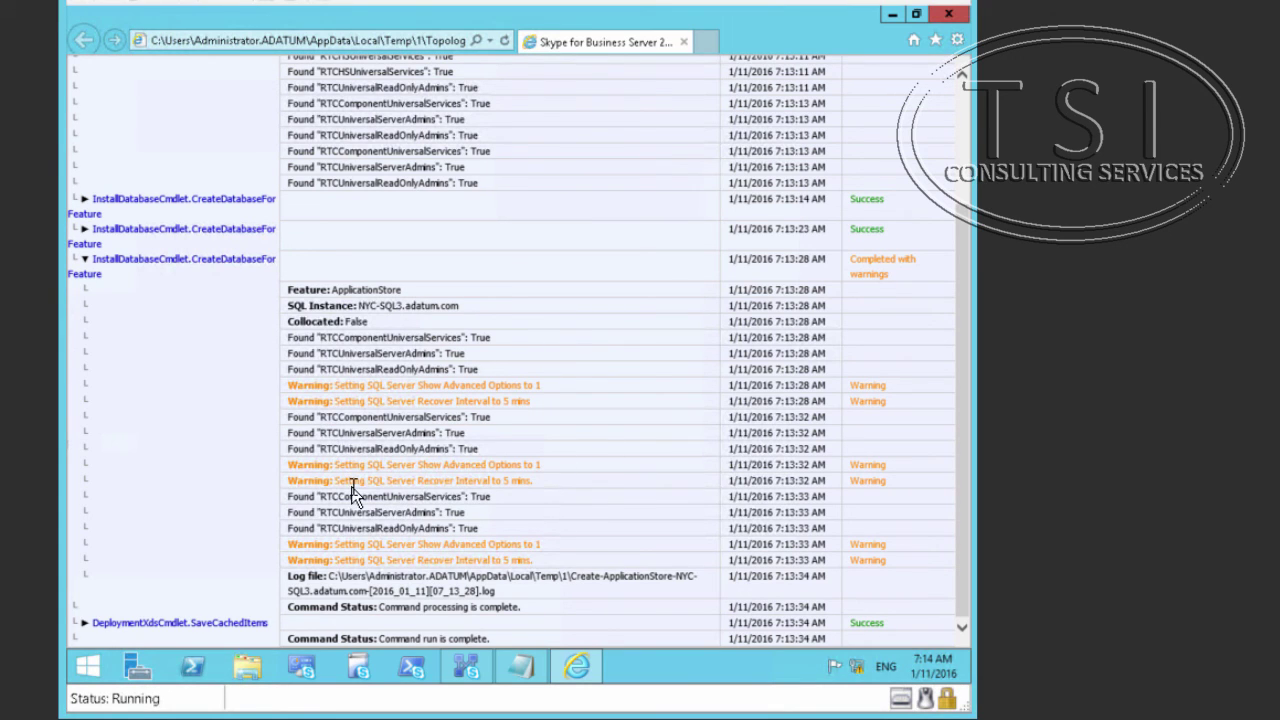
pyautogui.click(892, 14)
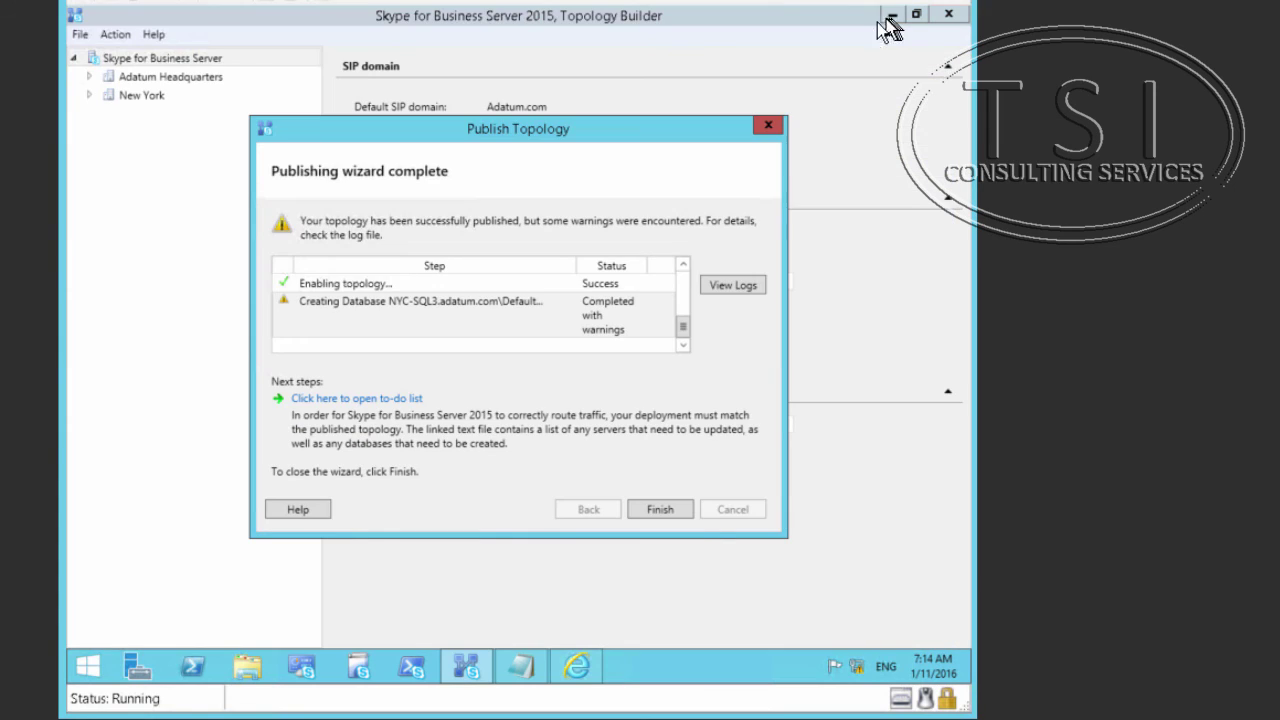
pyautogui.click(657, 512)
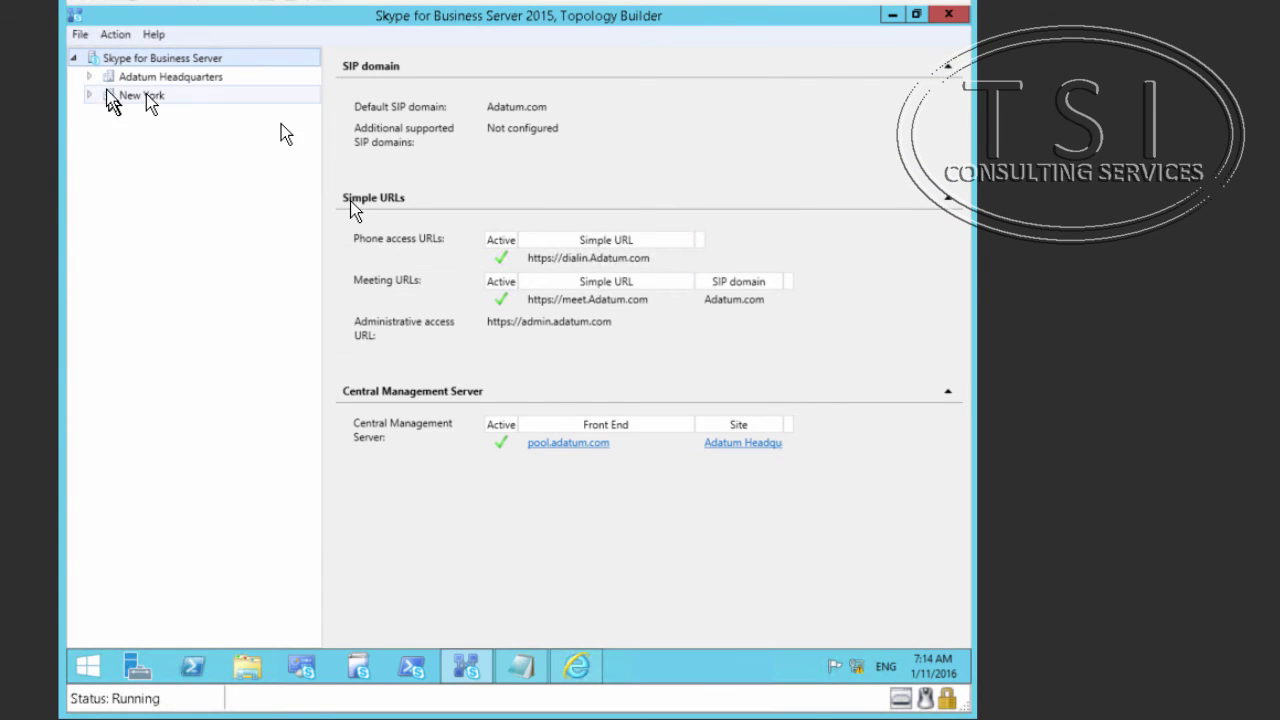
# Publish the topology a second time from the root node and close the completed wizard.
pyautogui.rightClick(149, 68)
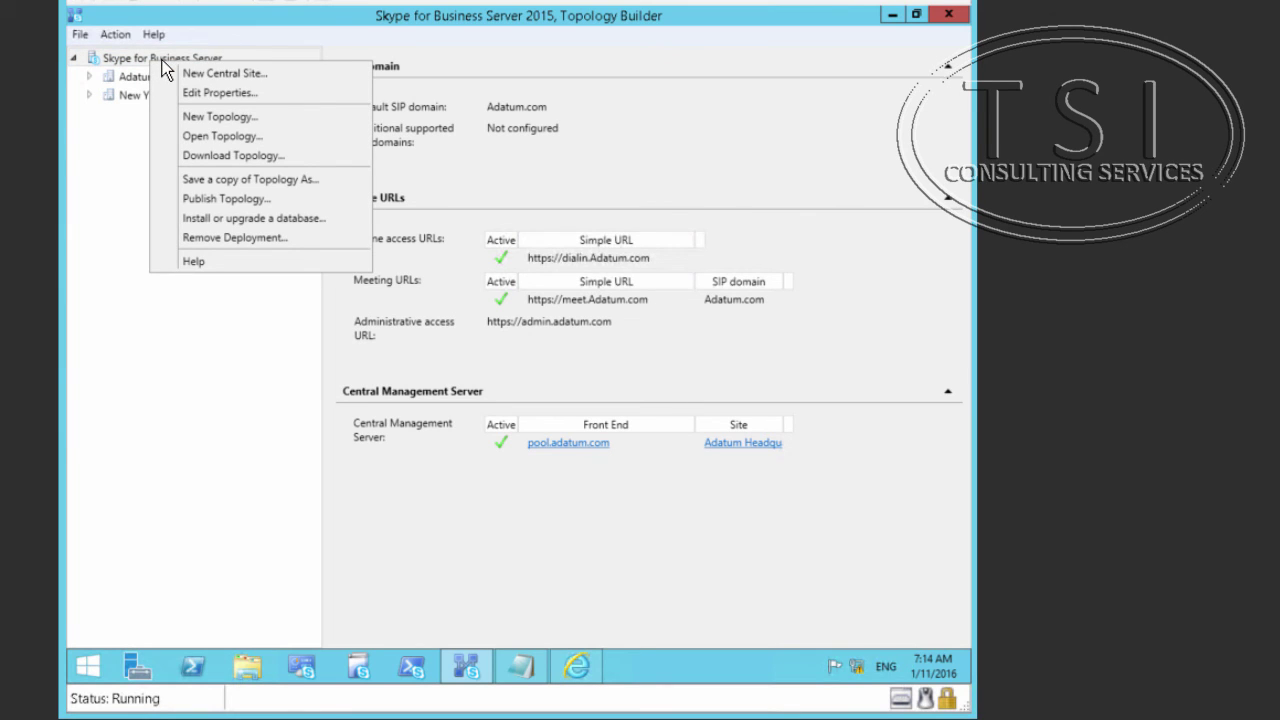
pyautogui.click(215, 198)
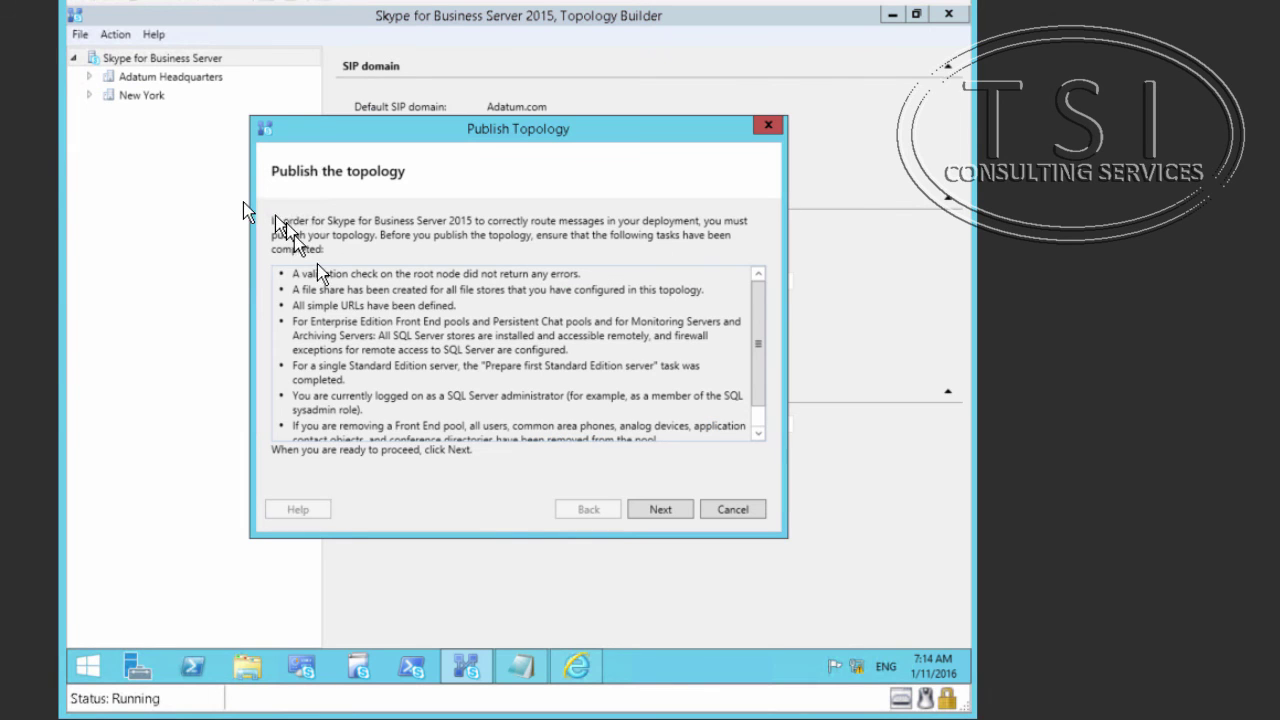
pyautogui.click(660, 510)
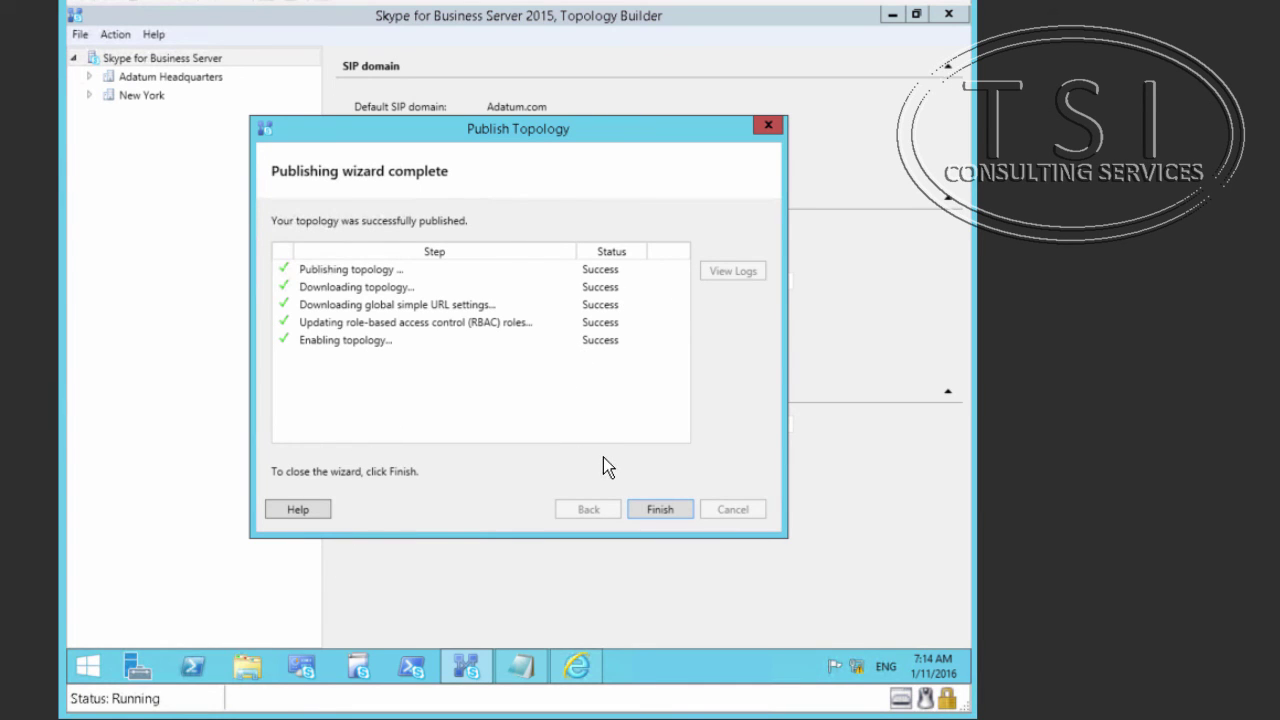
pyautogui.click(660, 510)
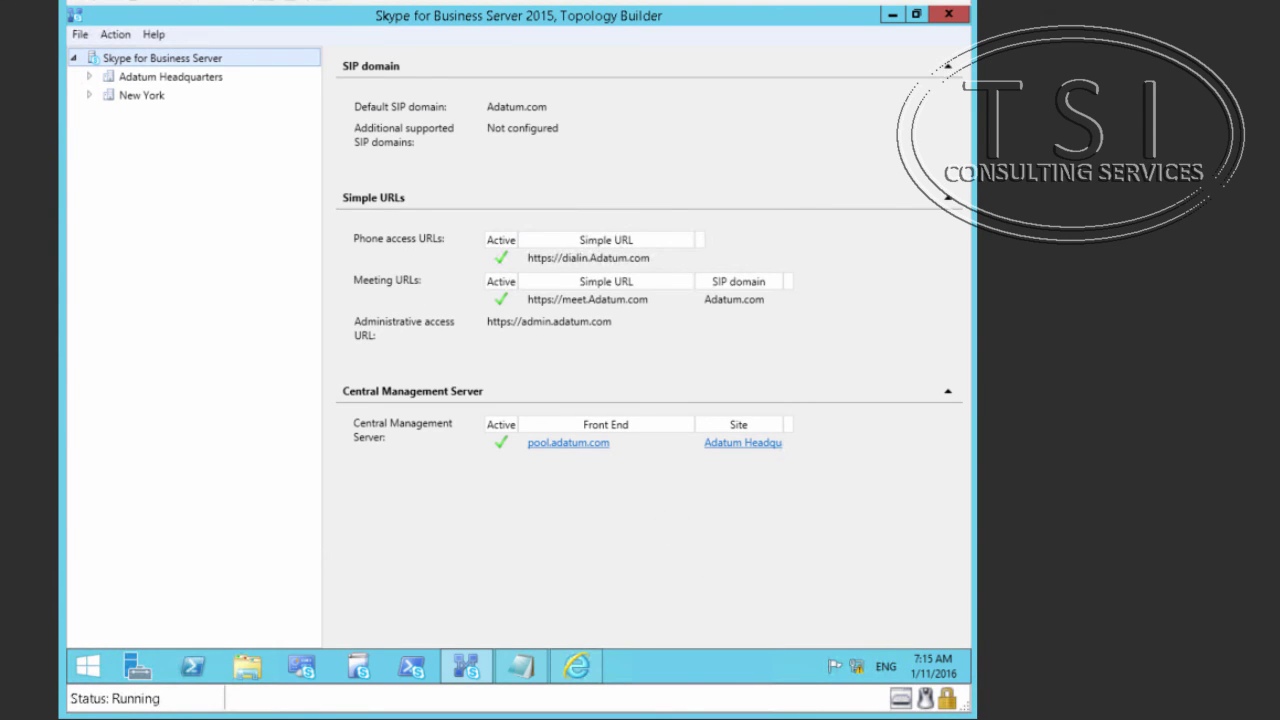